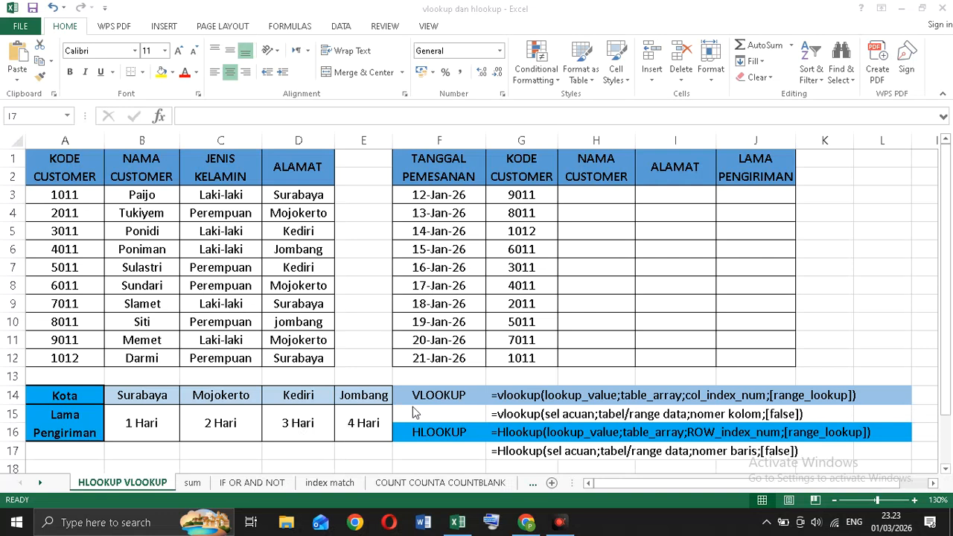
# Step: Examine the vertical customer table columns for VLOOKUP and the horizontal Kota and Lama Pengiriman rows for HLOOKUP
pyautogui.click(430, 395)
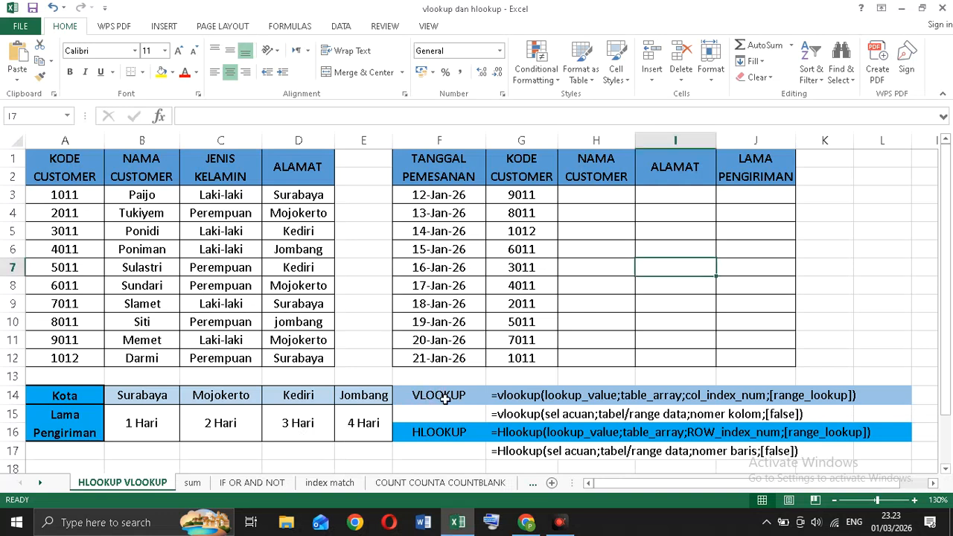
pyautogui.moveTo(80, 168); pyautogui.dragTo(74, 359)
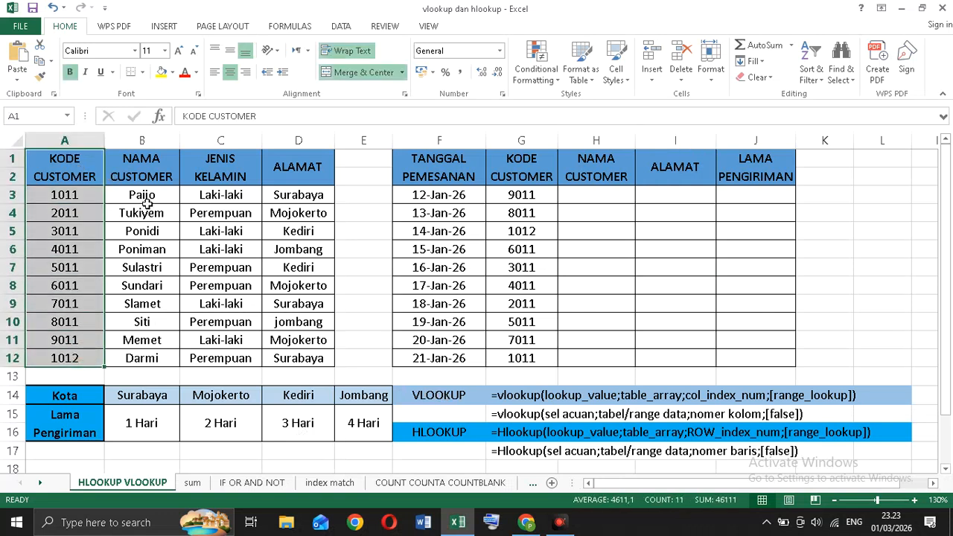
pyautogui.moveTo(149, 169); pyautogui.dragTo(146, 357)
pyautogui.click(211, 253)
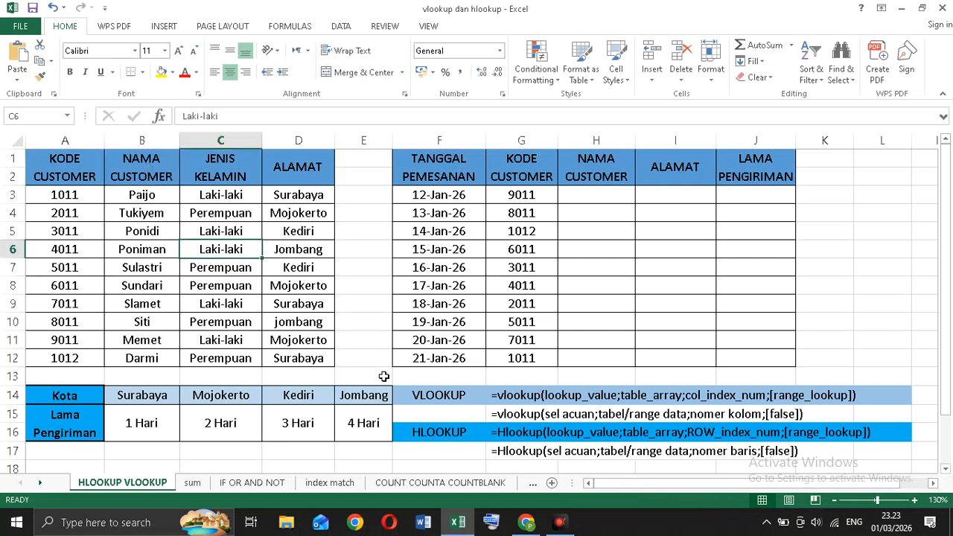
pyautogui.click(438, 438)
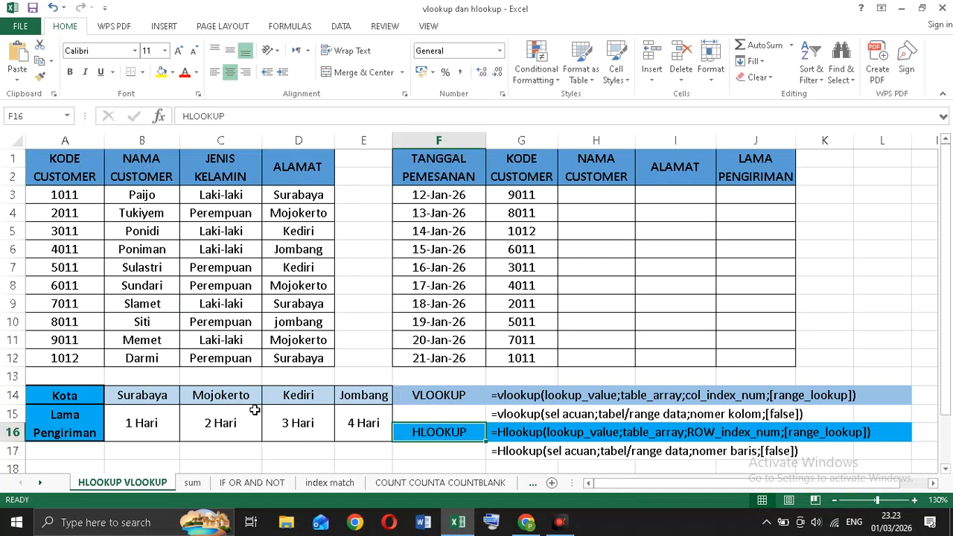
pyautogui.moveTo(71, 397); pyautogui.dragTo(344, 403)
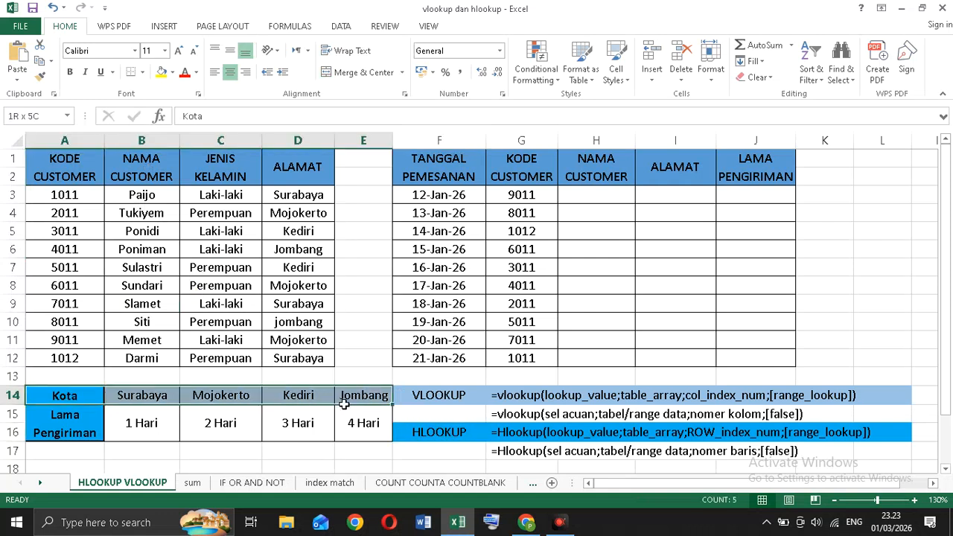
pyautogui.moveTo(64, 420); pyautogui.dragTo(360, 417)
pyautogui.click(353, 336)
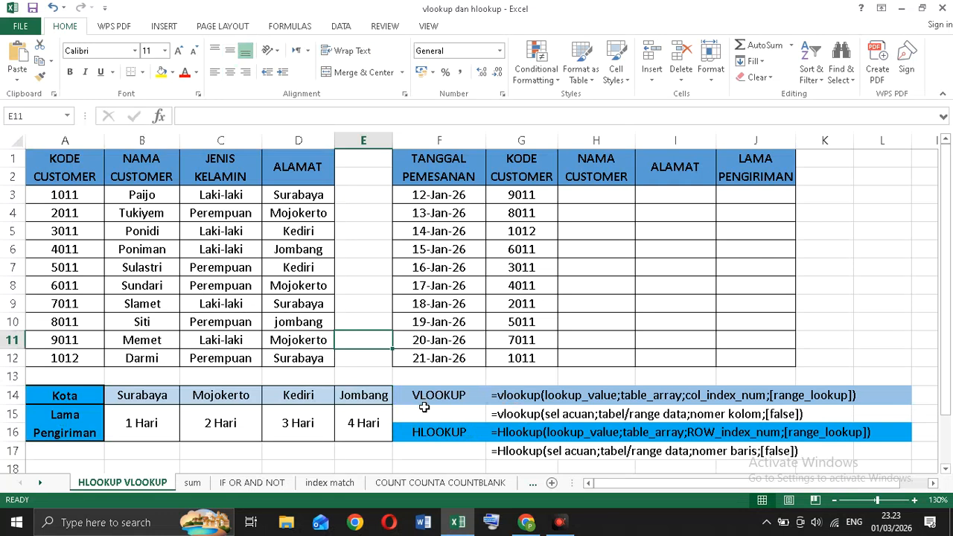
# Step: Enter =VLOOKUP(G3;A1:D12;2;FALSE) in H3 to look up the customer name by its code
pyautogui.click(588, 198)
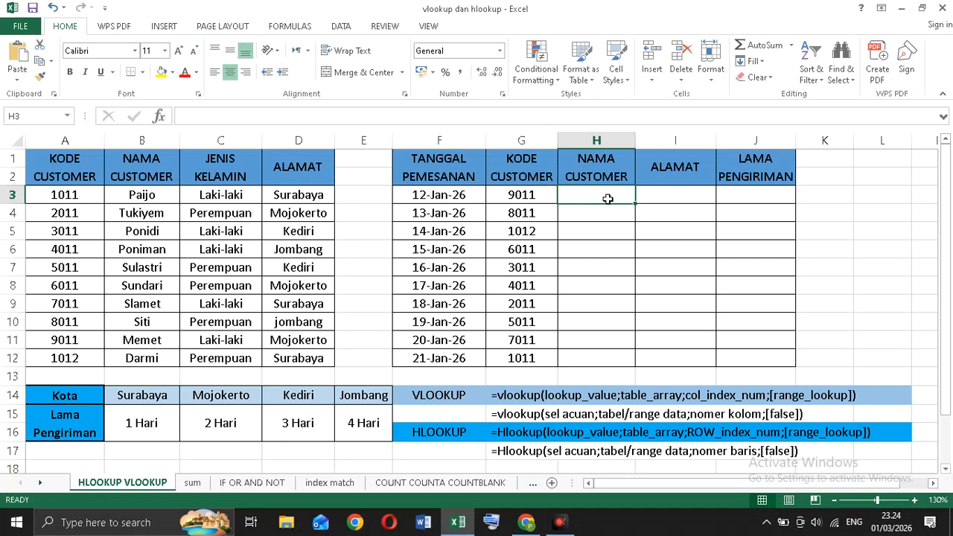
pyautogui.write('=')
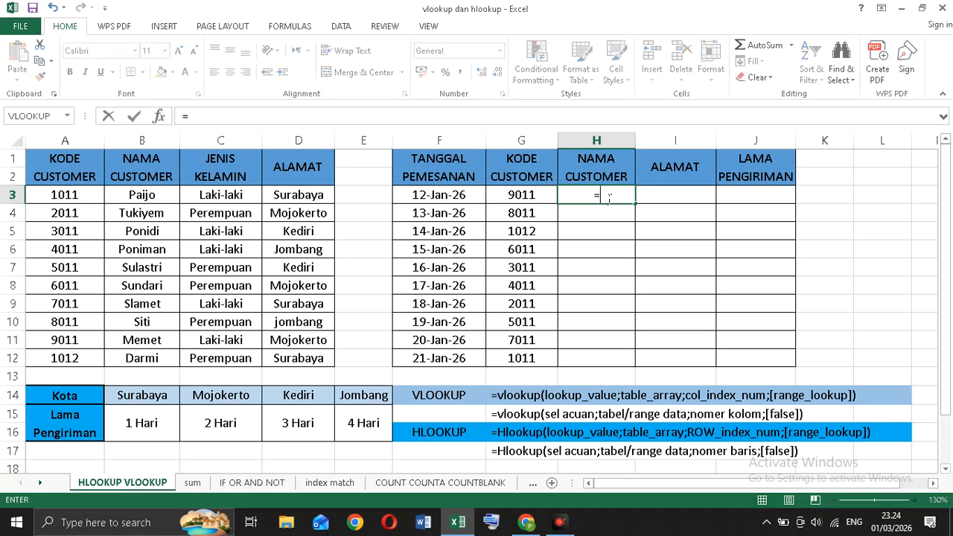
pyautogui.write('VLOOKUP(')
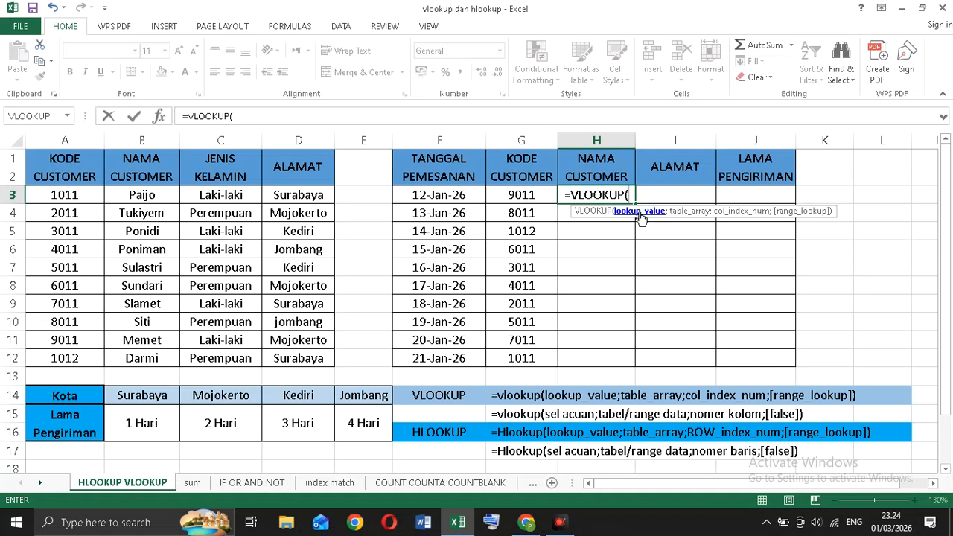
pyautogui.click(533, 198)
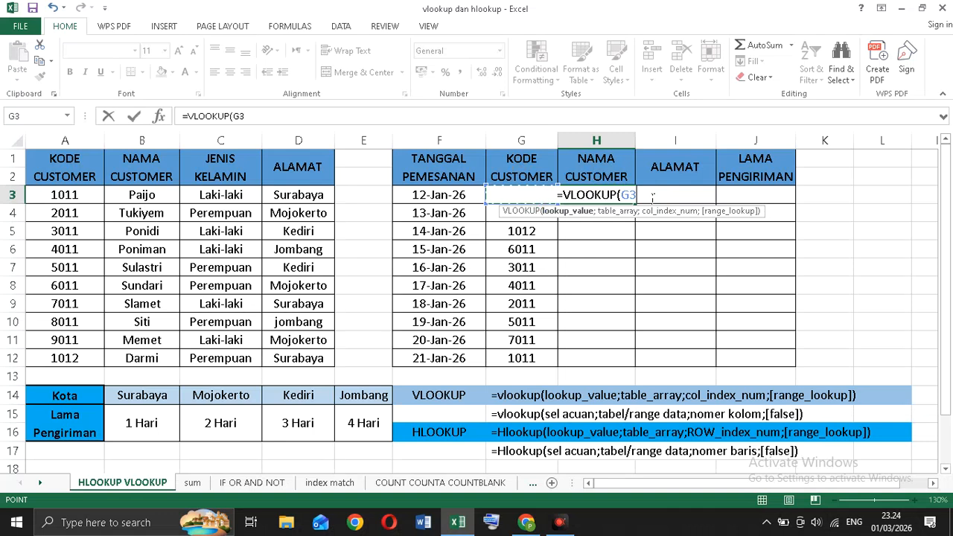
pyautogui.write(';')
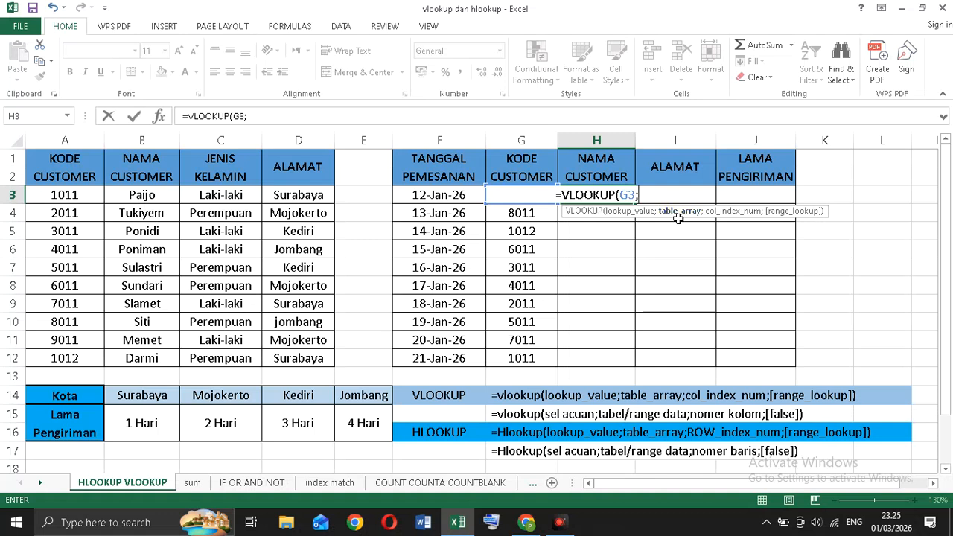
pyautogui.click(78, 166)
pyautogui.moveTo(78, 166); pyautogui.dragTo(304, 357)
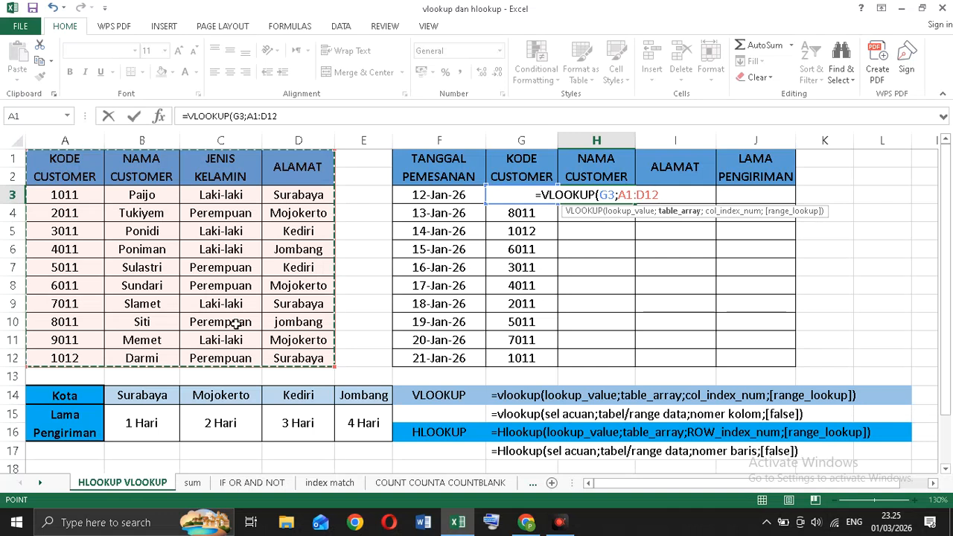
pyautogui.write(';')
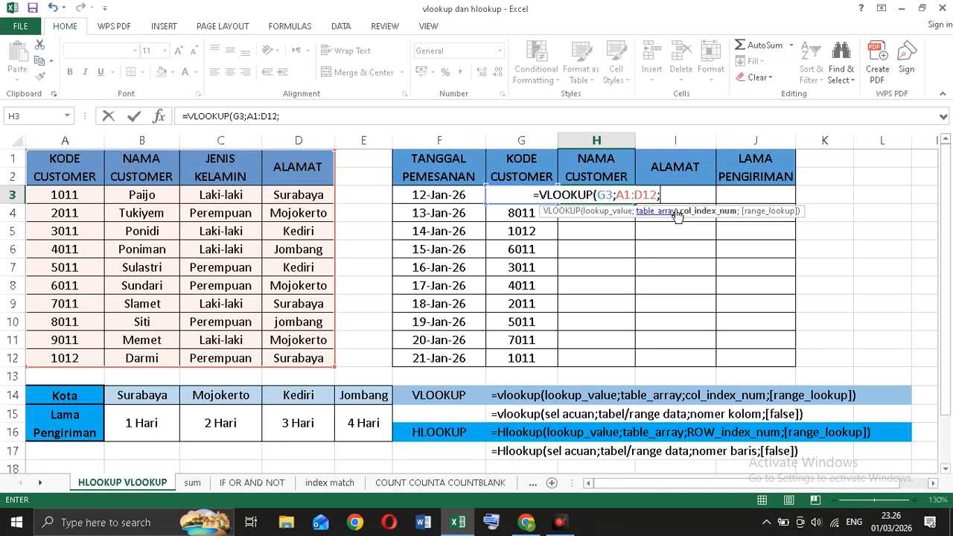
pyautogui.write('2')
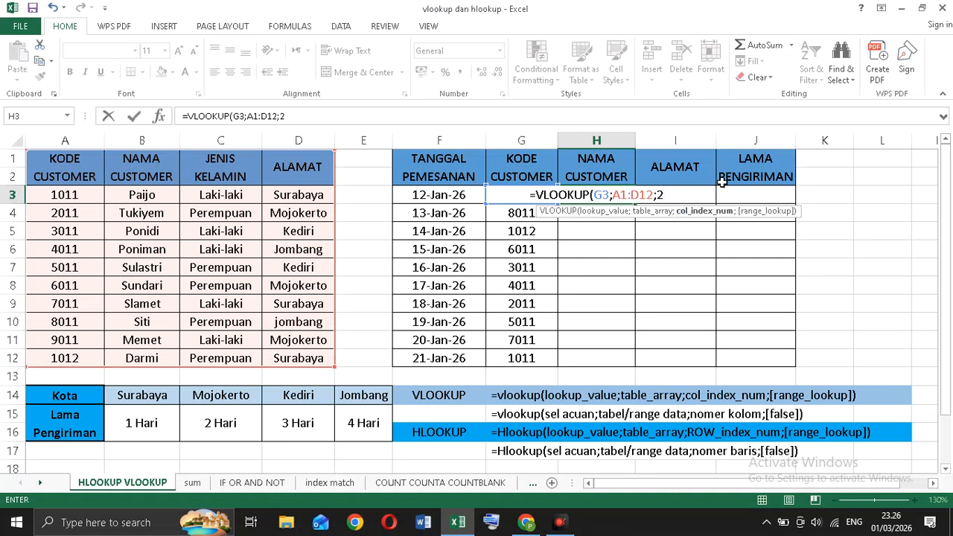
pyautogui.write(';')
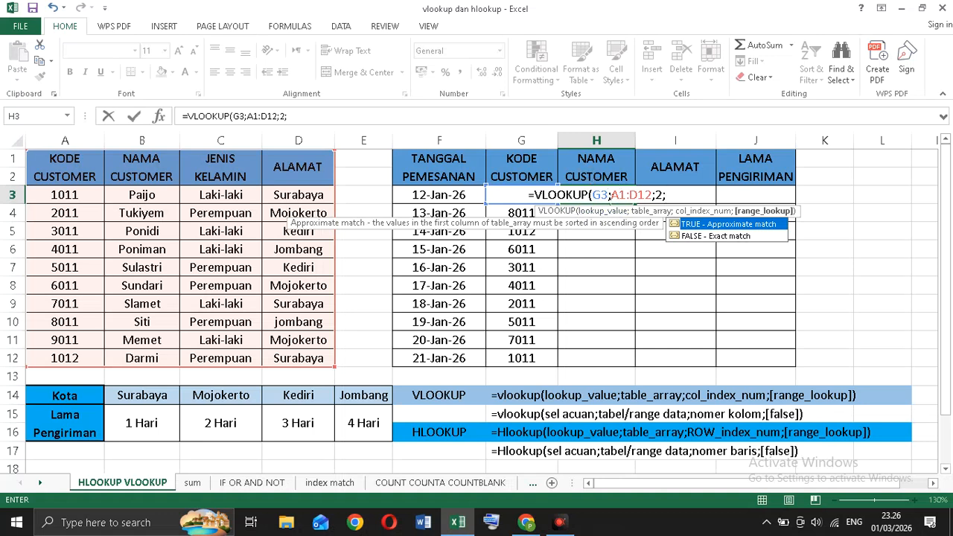
pyautogui.doubleClick(742, 236)
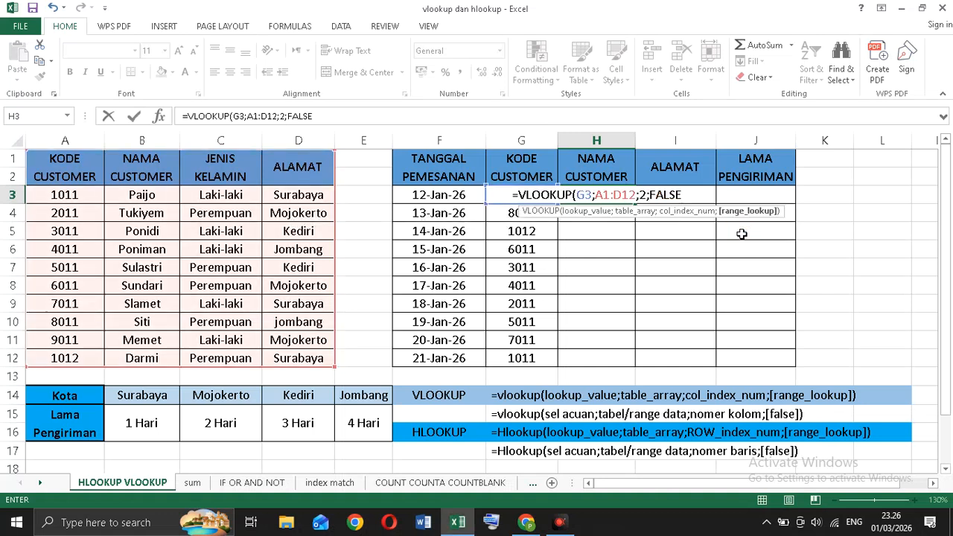
pyautogui.write(')')
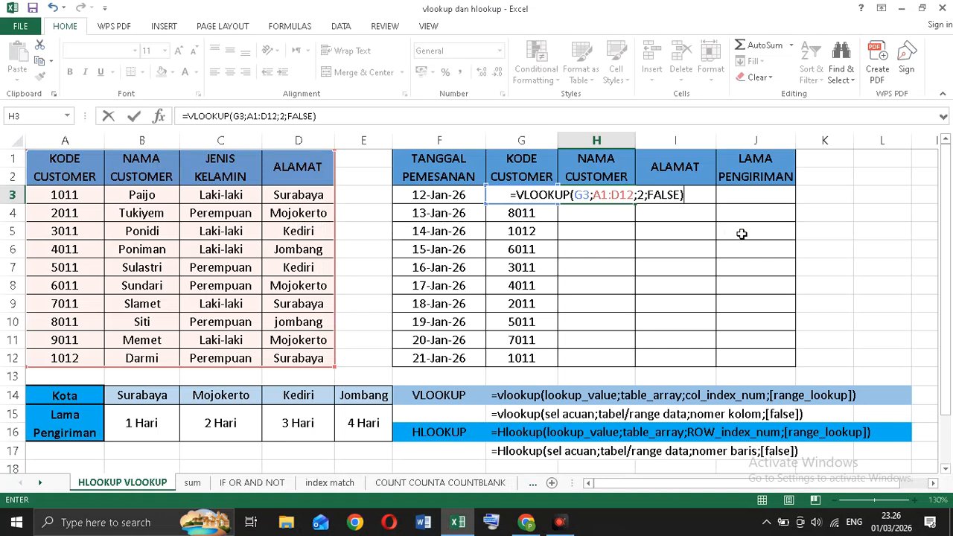
pyautogui.press('Return')
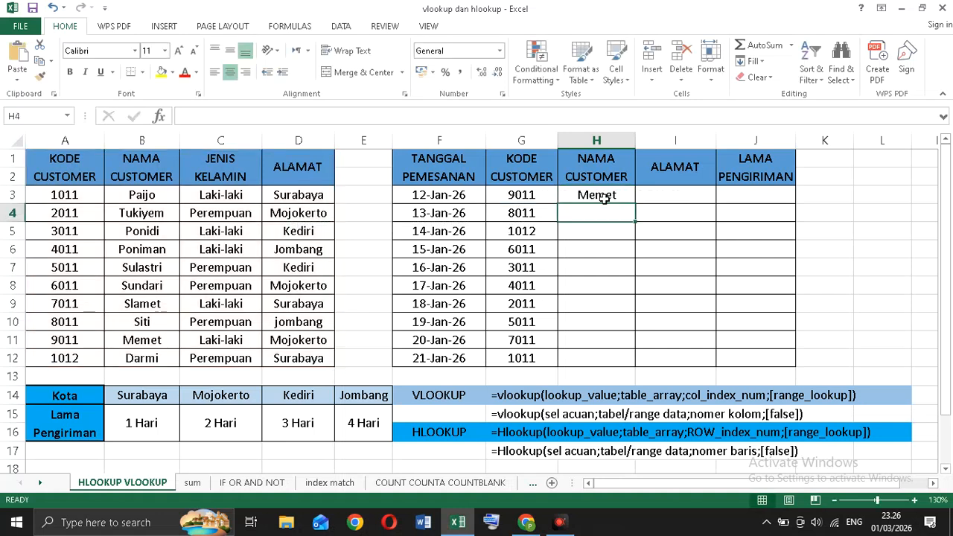
# Step: Fill the H3 formula down through H12 and inspect the copied formulas in H9, H10 and H12
pyautogui.click(600, 198)
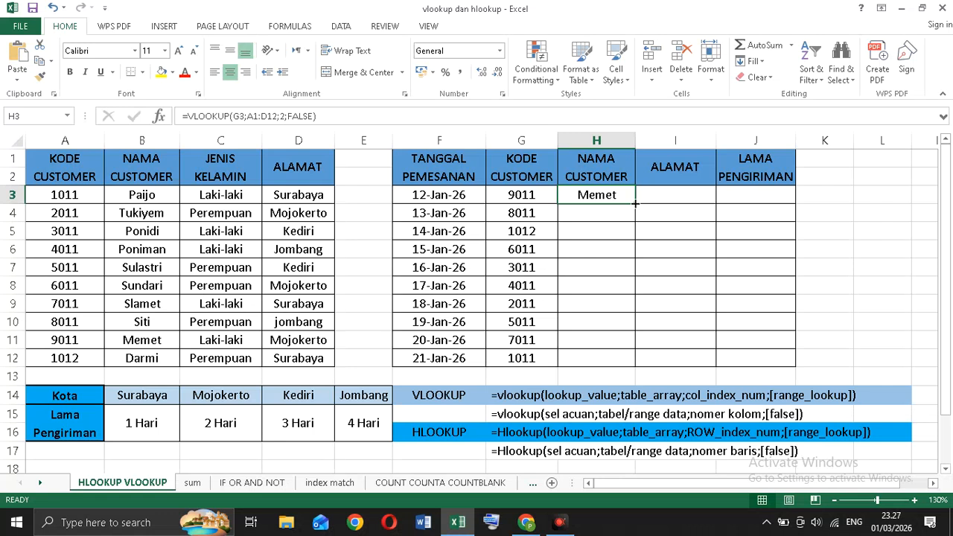
pyautogui.moveTo(635, 203); pyautogui.dragTo(638, 365)
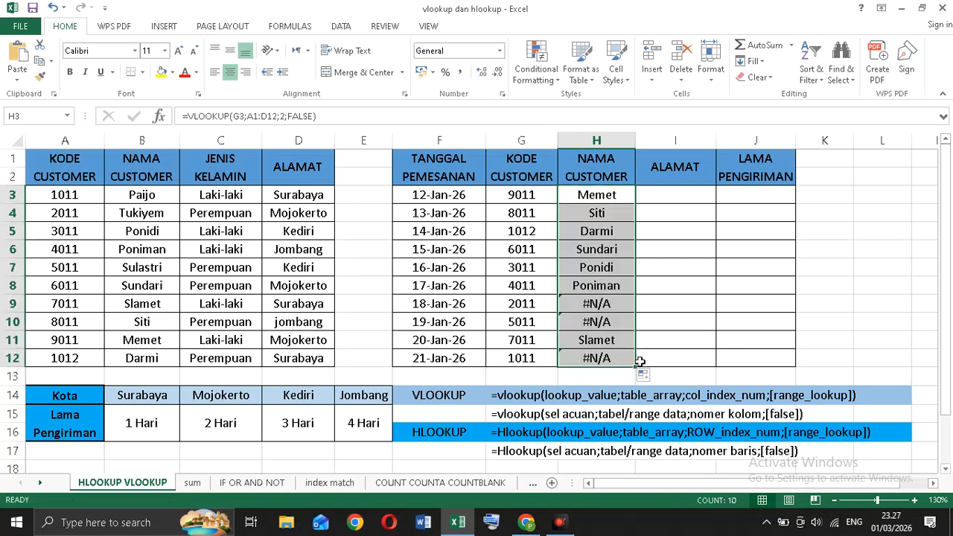
pyautogui.click(602, 306)
pyautogui.click(602, 325)
pyautogui.click(604, 307)
pyautogui.click(607, 357)
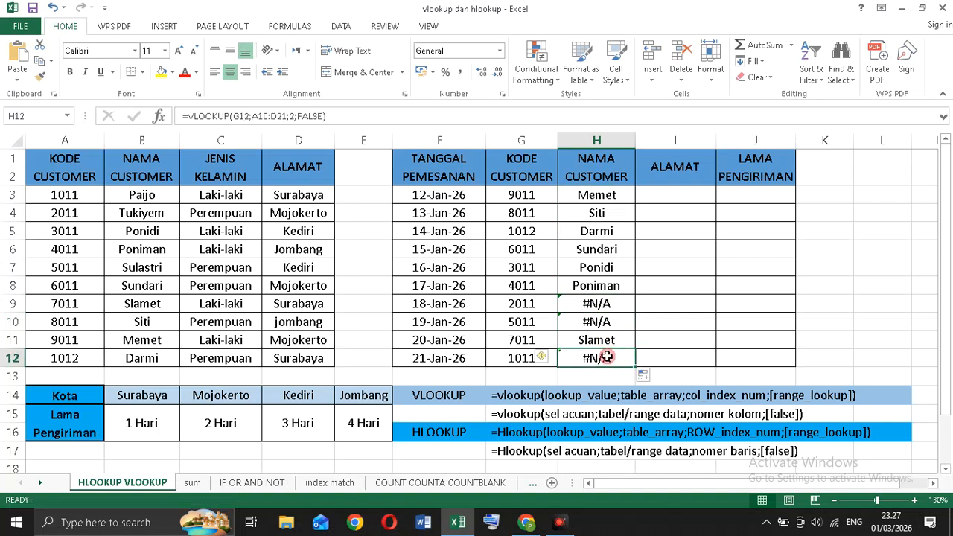
pyautogui.click(602, 304)
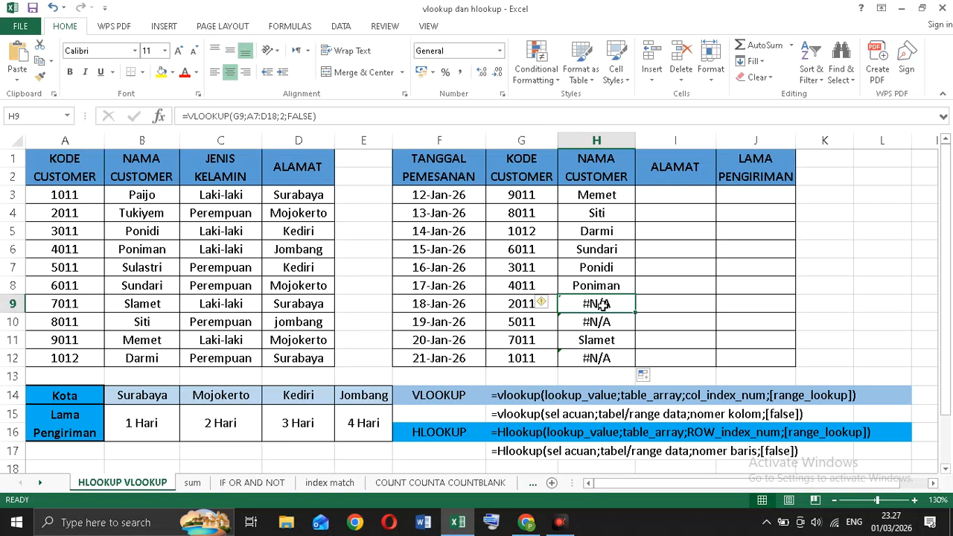
# Step: Replace the table range in the H3 formula with the absolute reference $A$1:$D$12 and review each argument
pyautogui.doubleClick(614, 194)
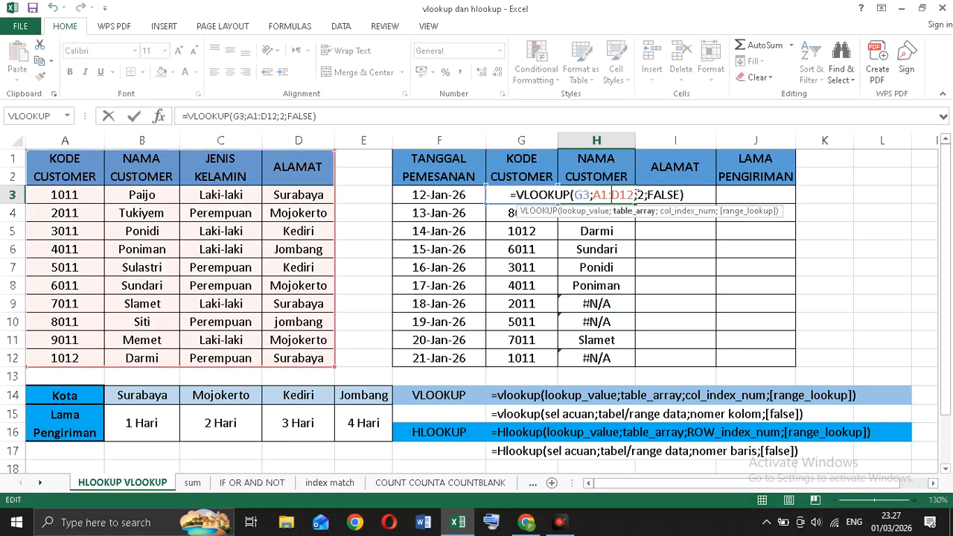
pyautogui.click(634, 193)
pyautogui.press('BackSpace')
pyautogui.press('BackSpace')
pyautogui.press('BackSpace')
pyautogui.press('BackSpace')
pyautogui.press('BackSpace')
pyautogui.press('BackSpace')
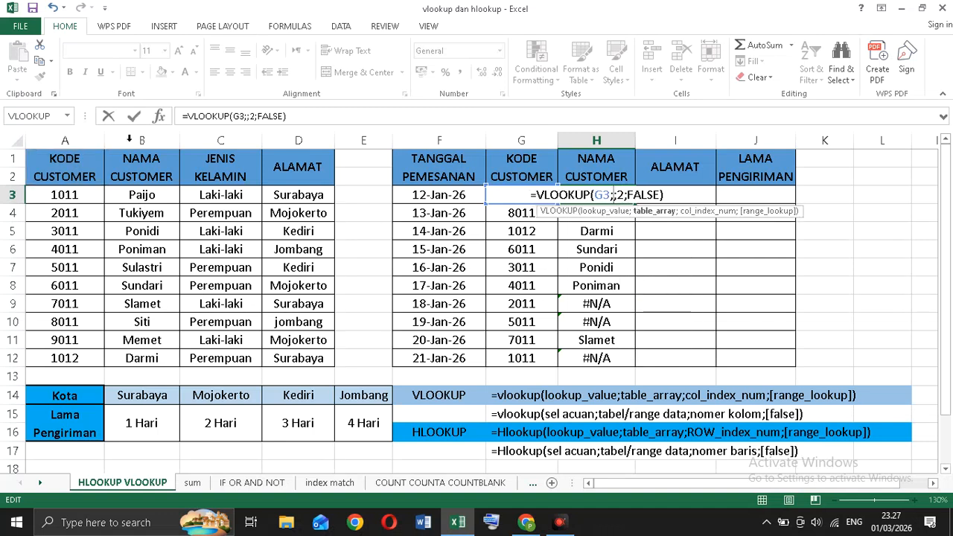
pyautogui.moveTo(68, 167); pyautogui.dragTo(317, 349)
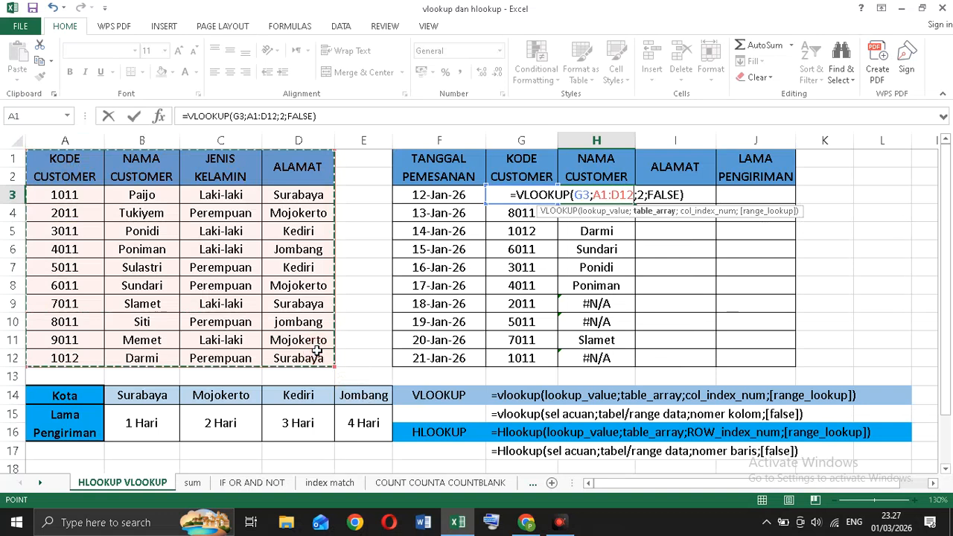
pyautogui.press('F4')
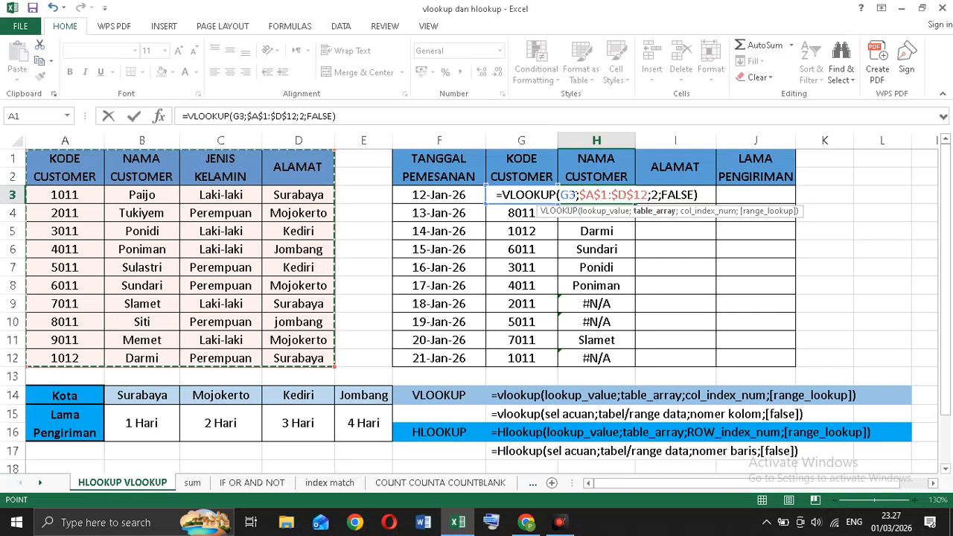
pyautogui.click(572, 194)
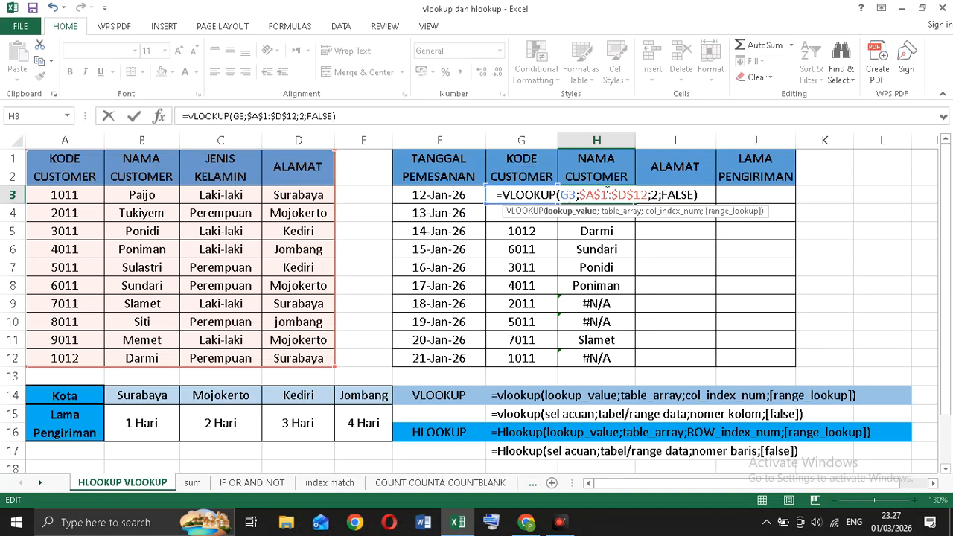
pyautogui.click(601, 194)
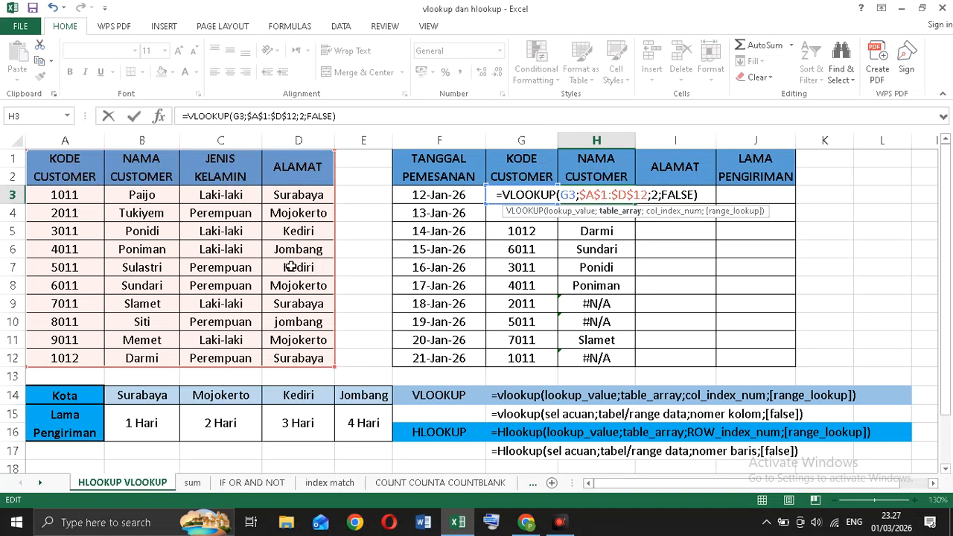
pyautogui.click(653, 195)
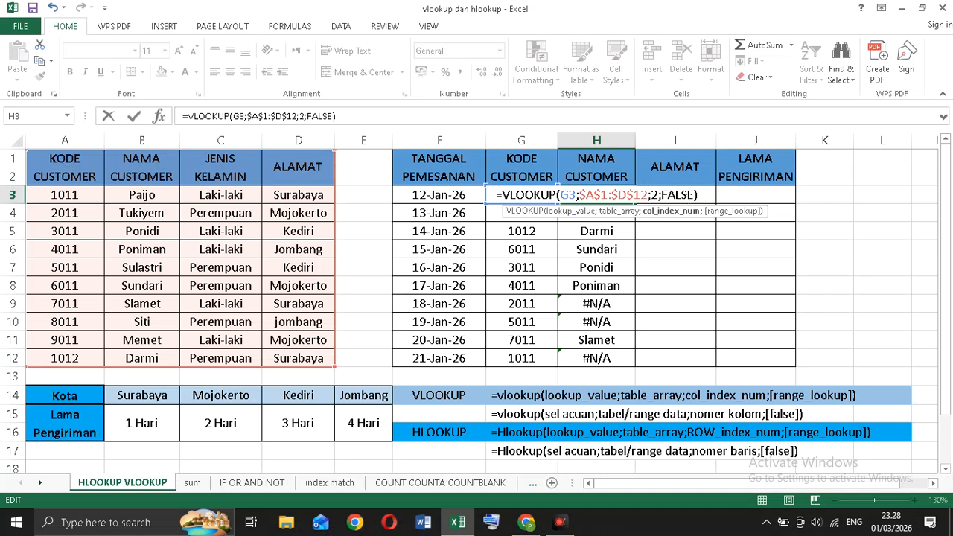
pyautogui.click(674, 194)
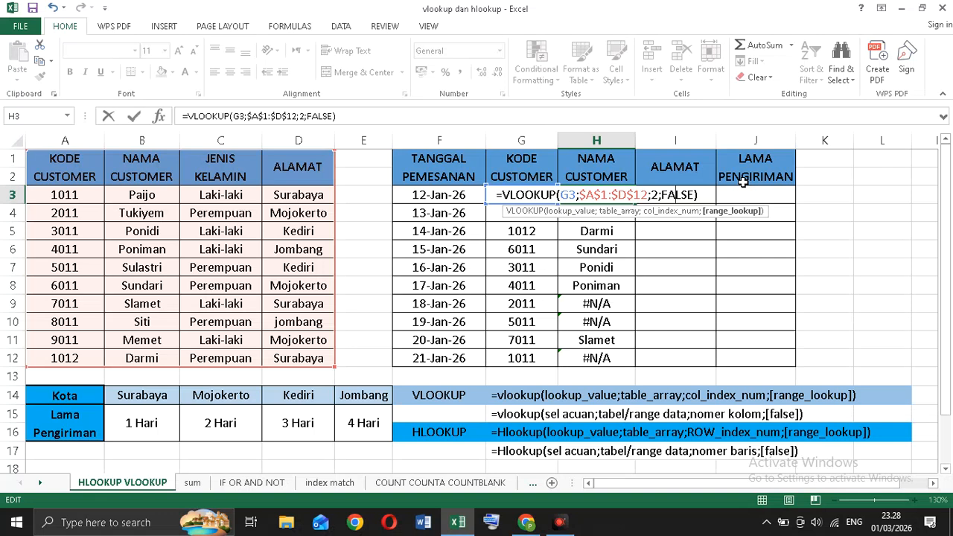
pyautogui.press('Return')
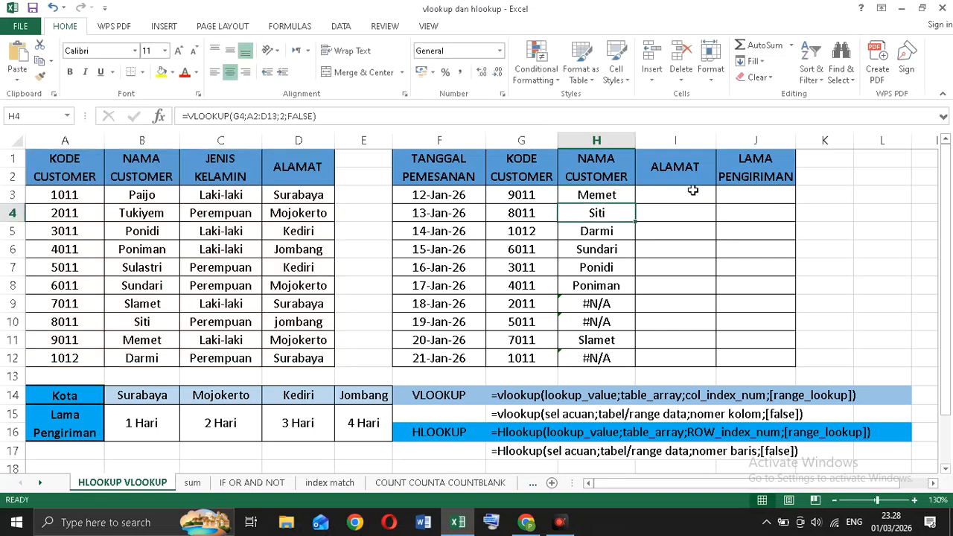
# Step: Fill the corrected H3 formula down through H12 and check the formulas in H3 and H9
pyautogui.click(611, 196)
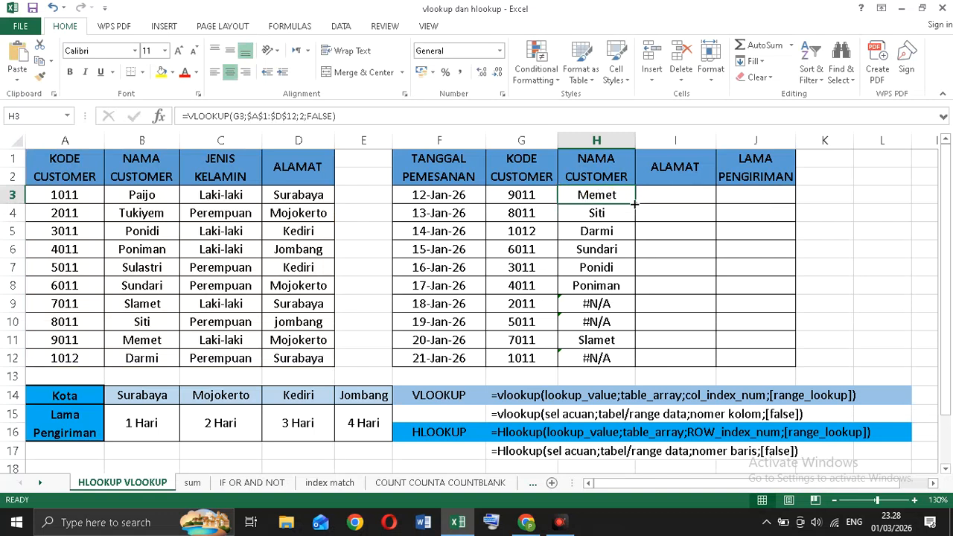
pyautogui.moveTo(635, 204); pyautogui.dragTo(630, 361)
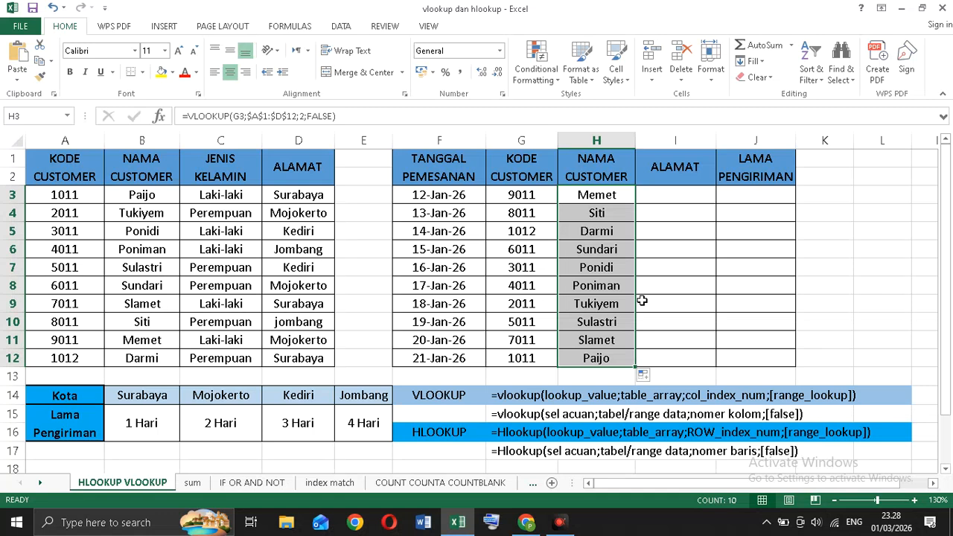
pyautogui.click(603, 198)
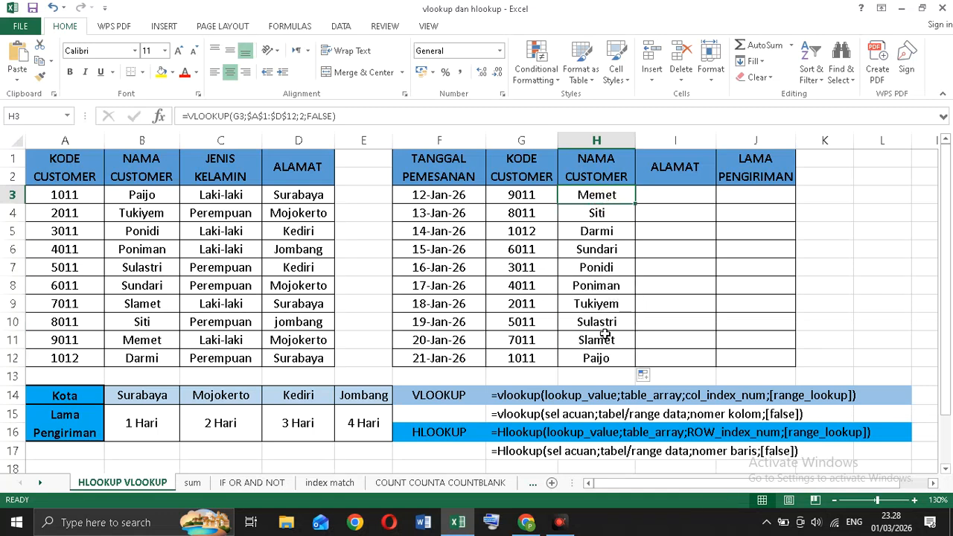
pyautogui.click(608, 303)
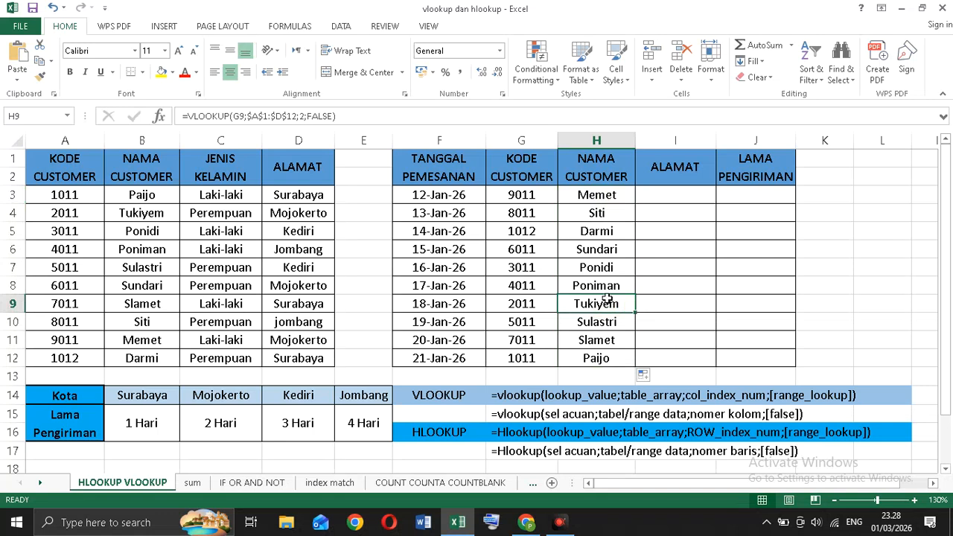
# Step: Check the copied customer name formulas in cells H8 through H12
pyautogui.click(600, 287)
pyautogui.click(600, 318)
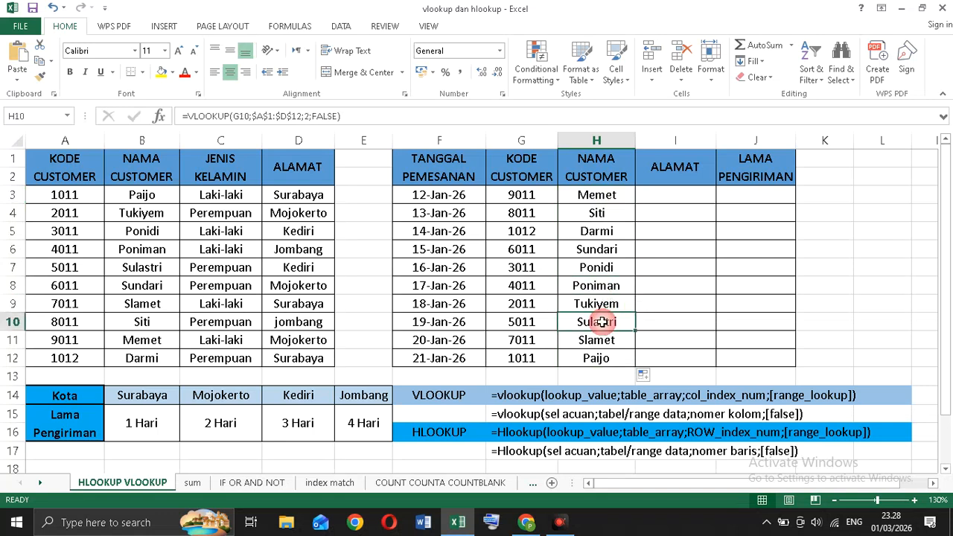
pyautogui.click(602, 341)
pyautogui.click(604, 360)
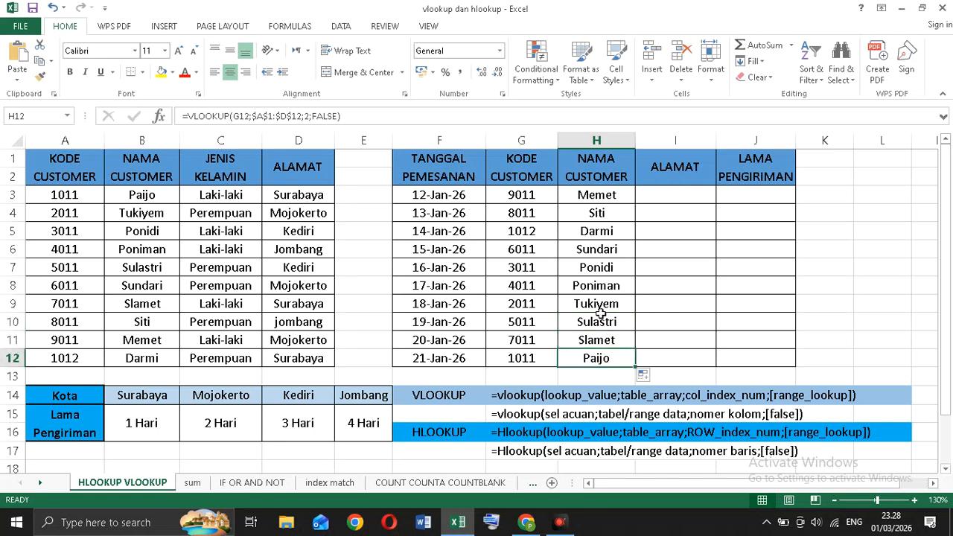
pyautogui.click(601, 305)
pyautogui.click(601, 286)
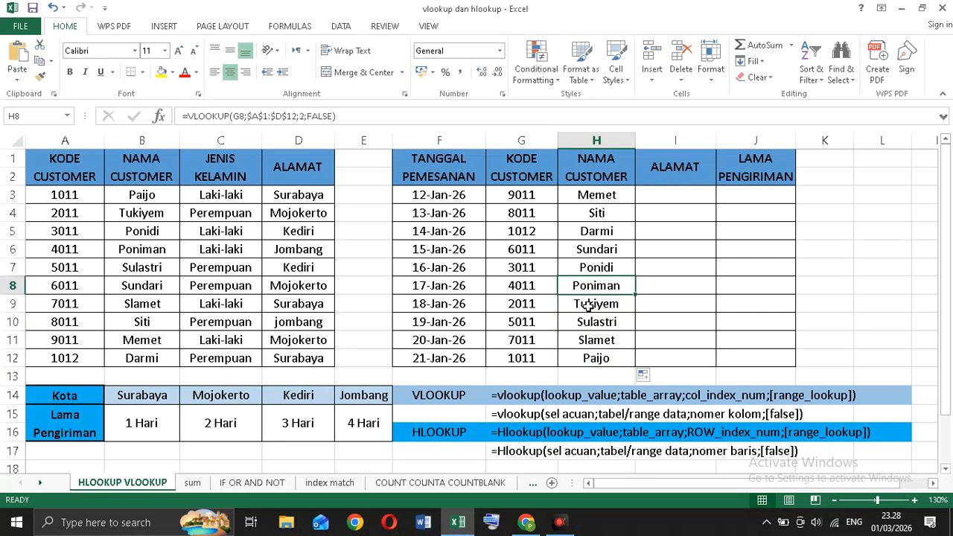
pyautogui.click(609, 321)
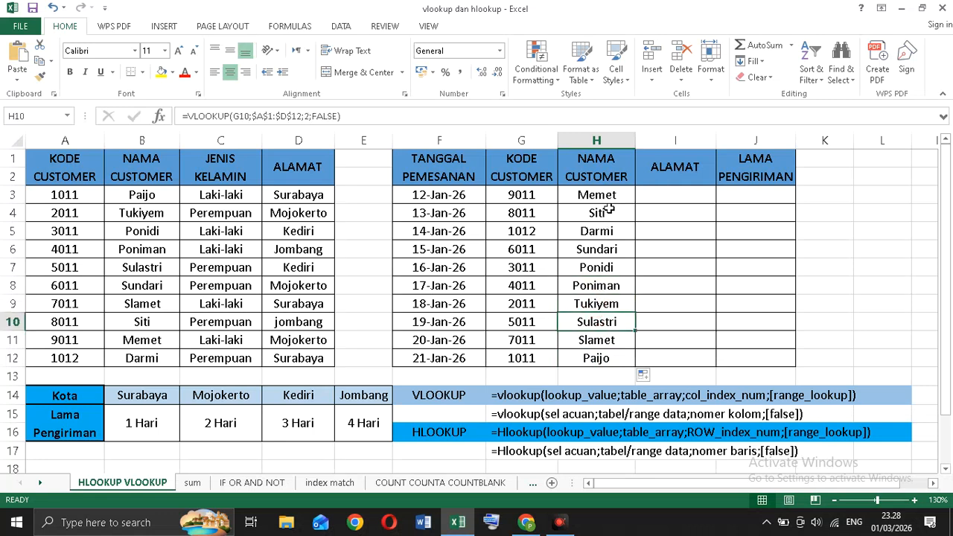
# Step: Start a VLOOKUP formula in I3 with G3 as the lookup value and the absolute table range $A$1:$D$12
pyautogui.click(663, 228)
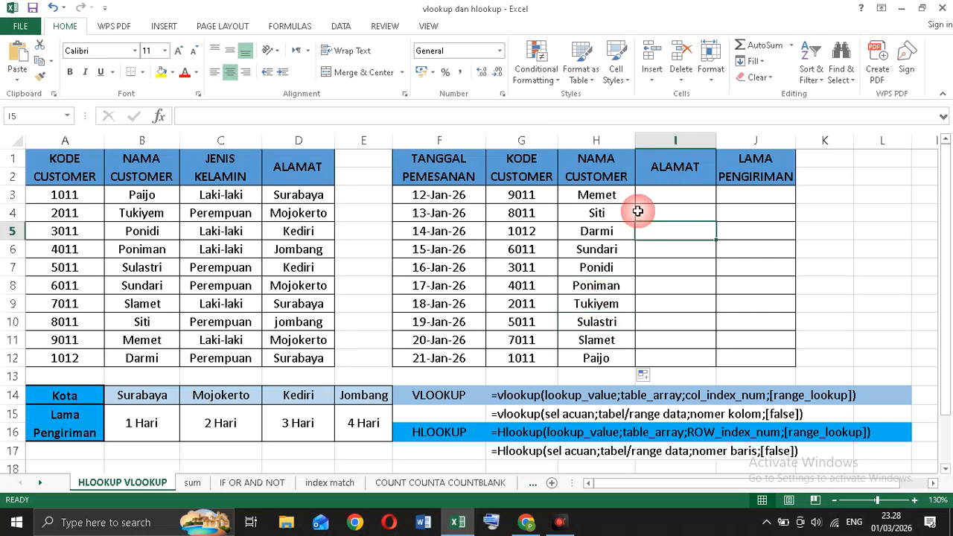
pyautogui.click(672, 193)
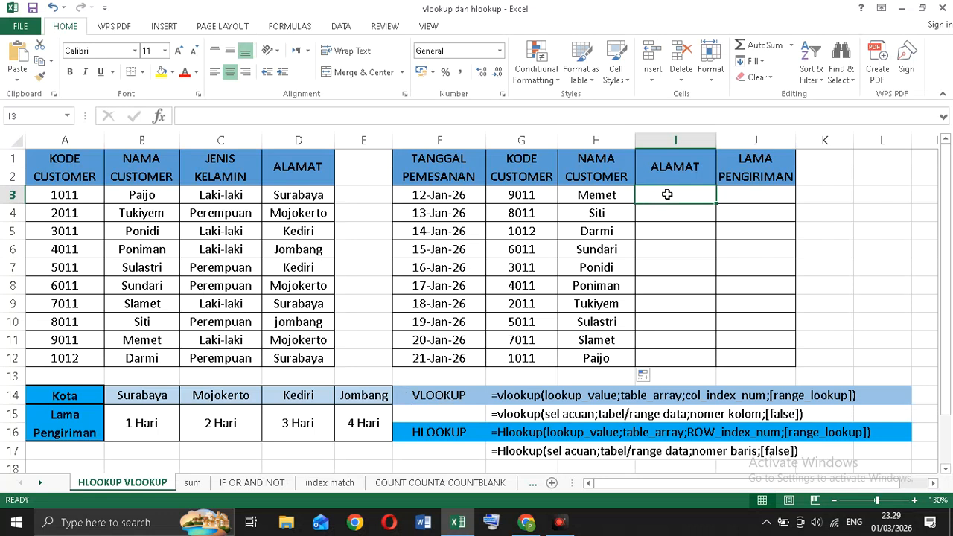
pyautogui.write('=')
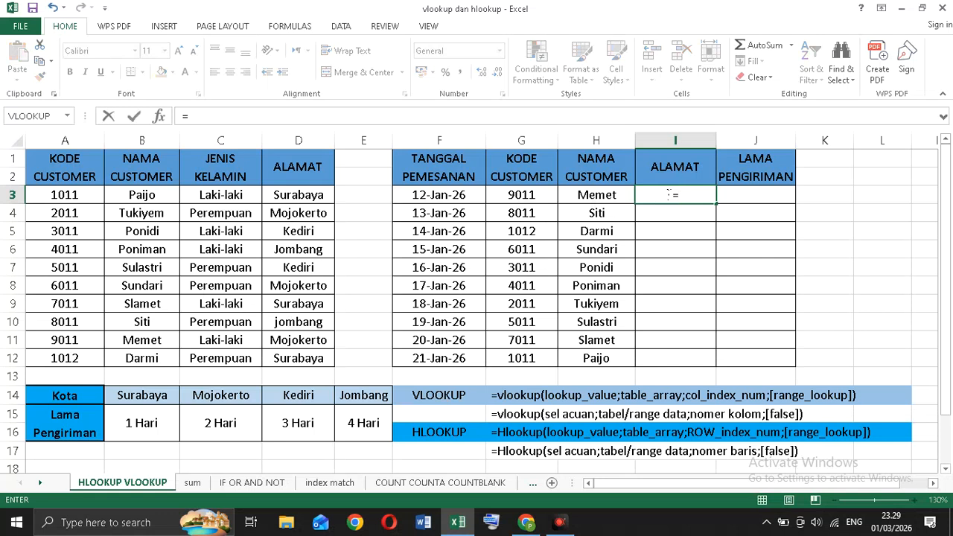
pyautogui.write('VLOOKUP')
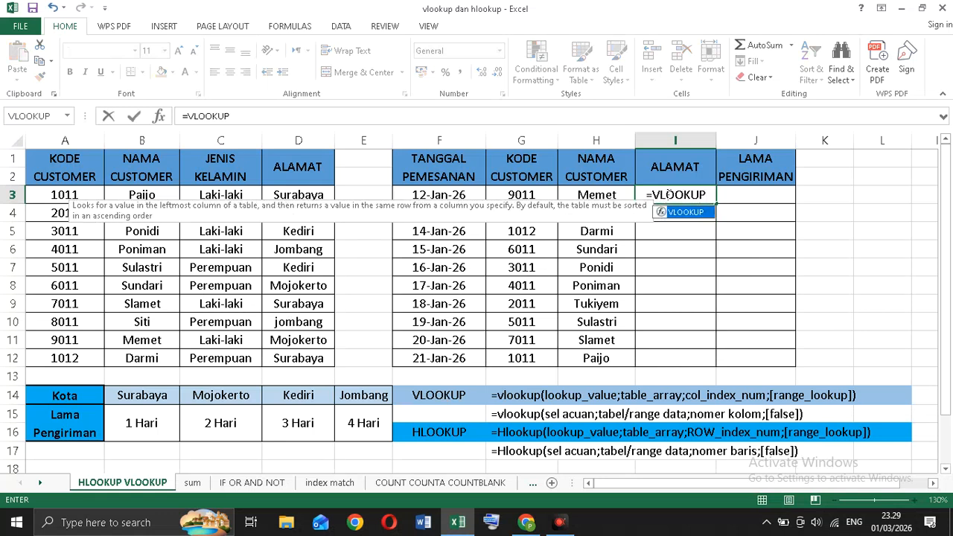
pyautogui.write('(')
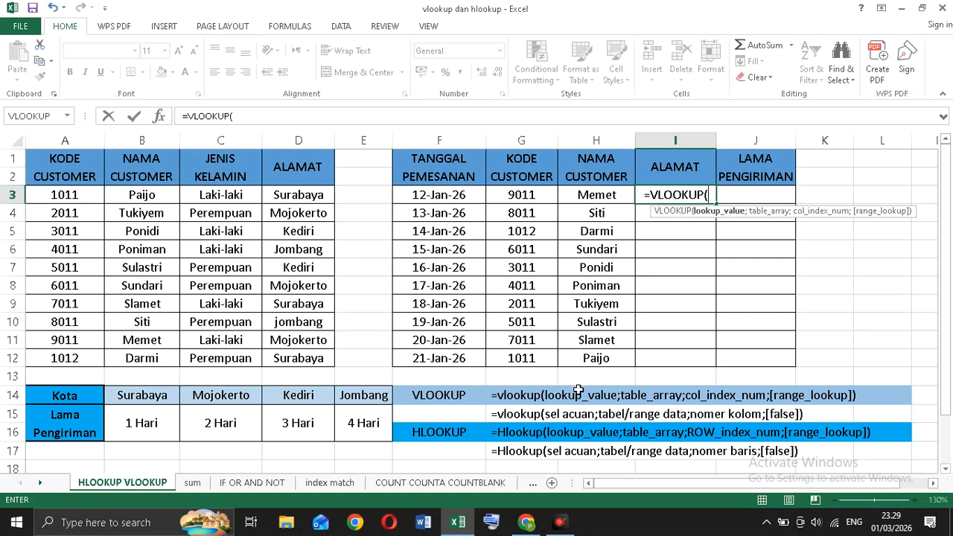
pyautogui.click(538, 195)
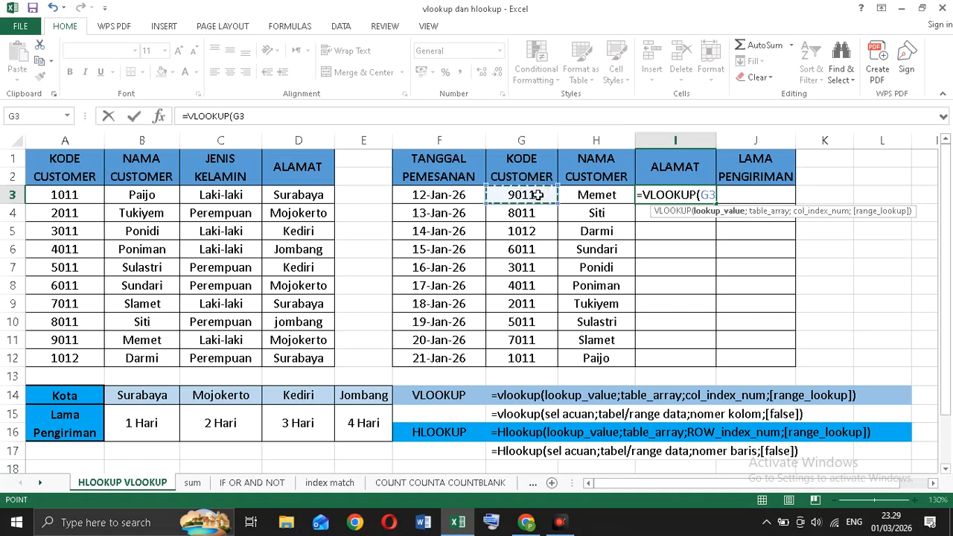
pyautogui.write(';')
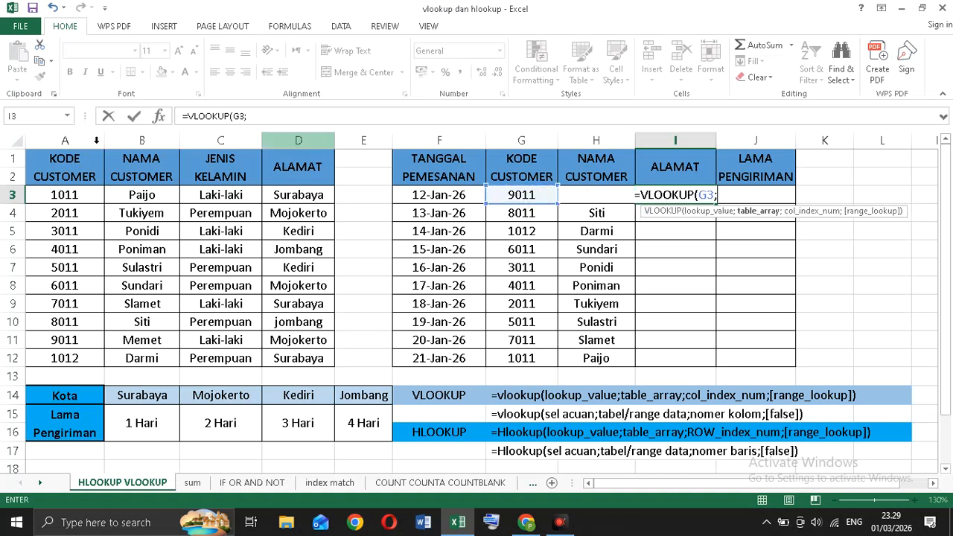
pyautogui.moveTo(47, 159); pyautogui.dragTo(294, 356)
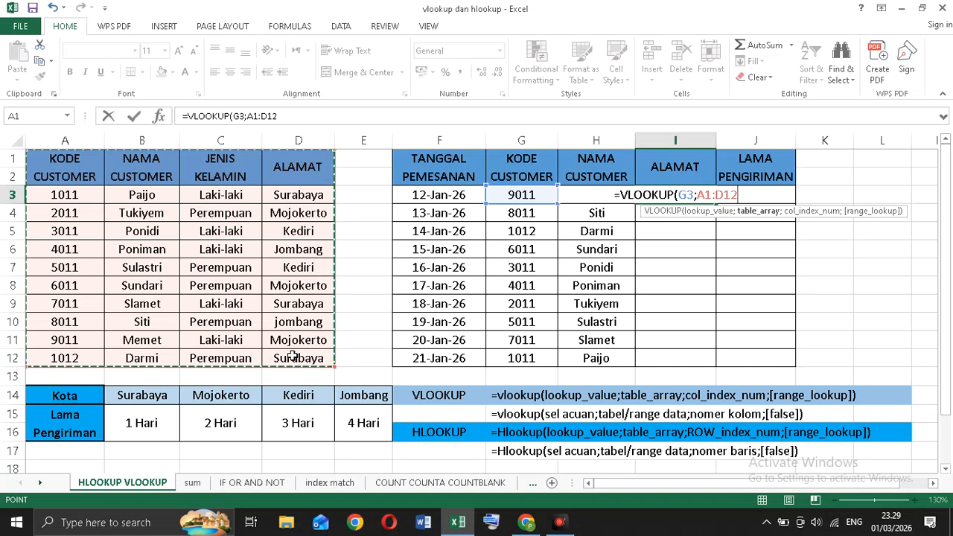
pyautogui.press('F4')
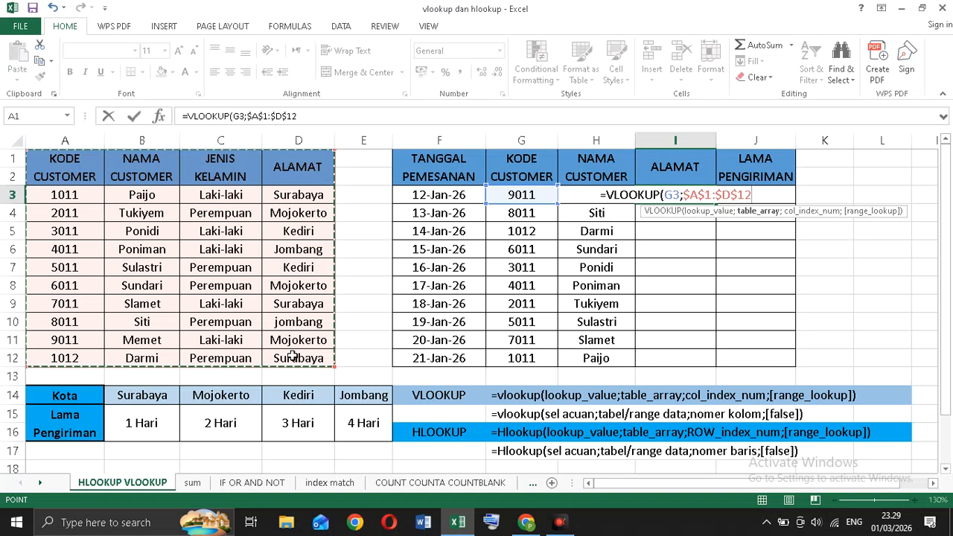
# Step: Complete the I3 VLOOKUP formula with column index 4 and FALSE for an exact match
pyautogui.write(';')
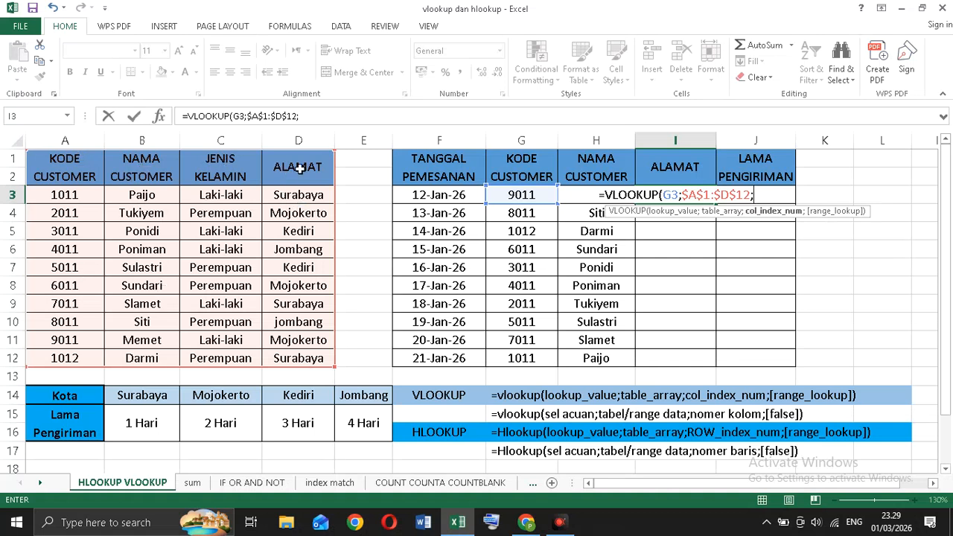
pyautogui.write('4')
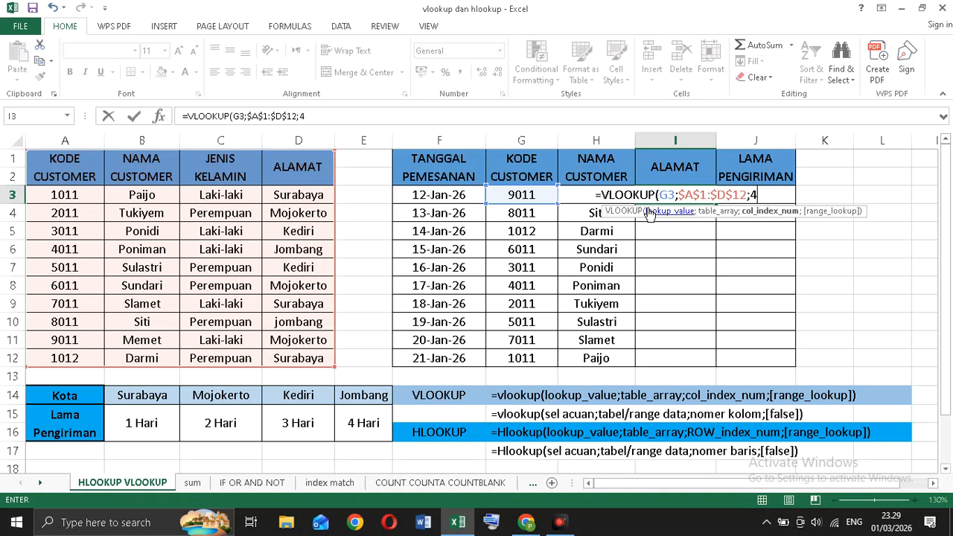
pyautogui.write(';')
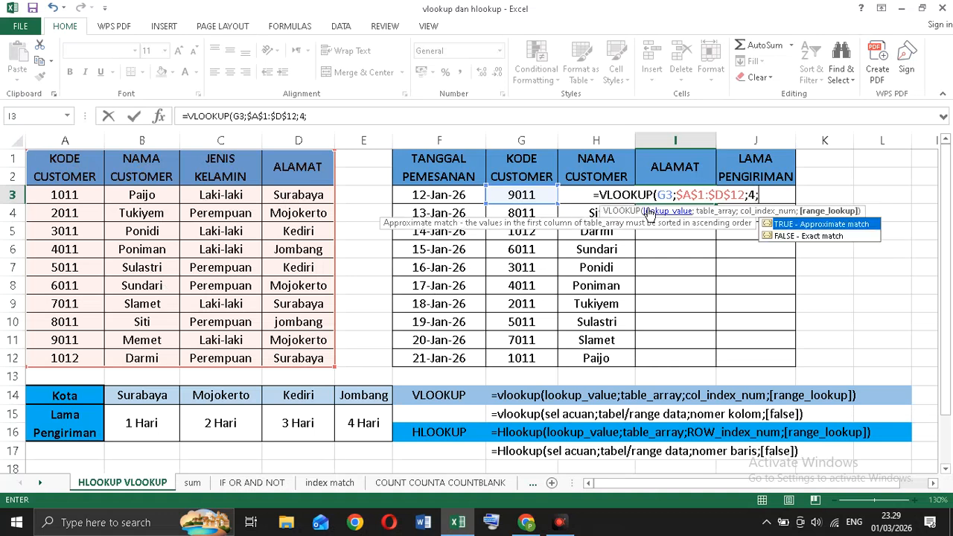
pyautogui.click(797, 238)
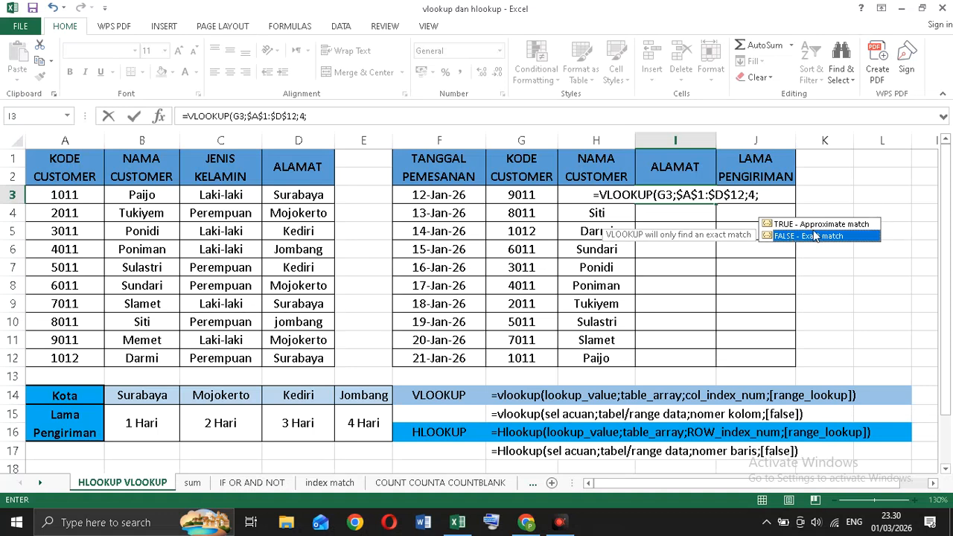
pyautogui.doubleClick(810, 236)
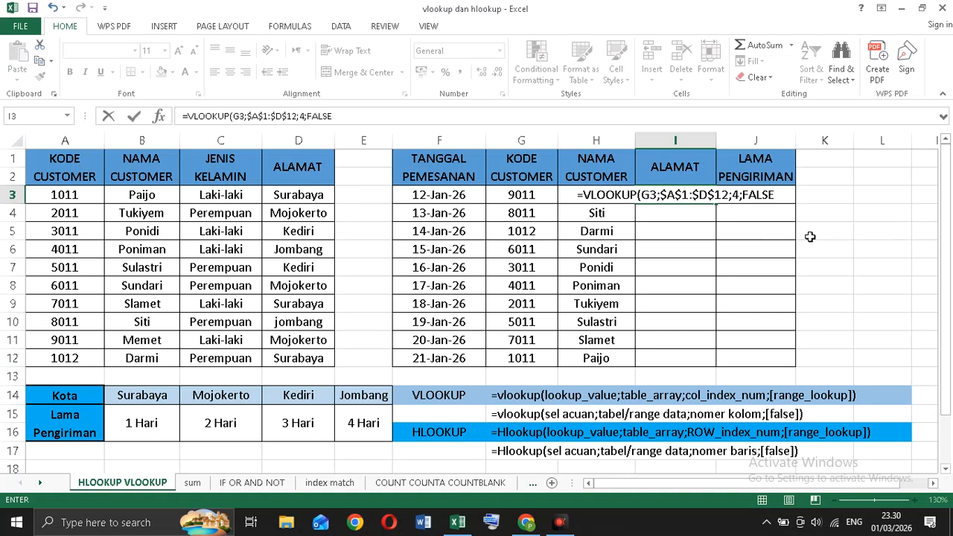
pyautogui.write(')')
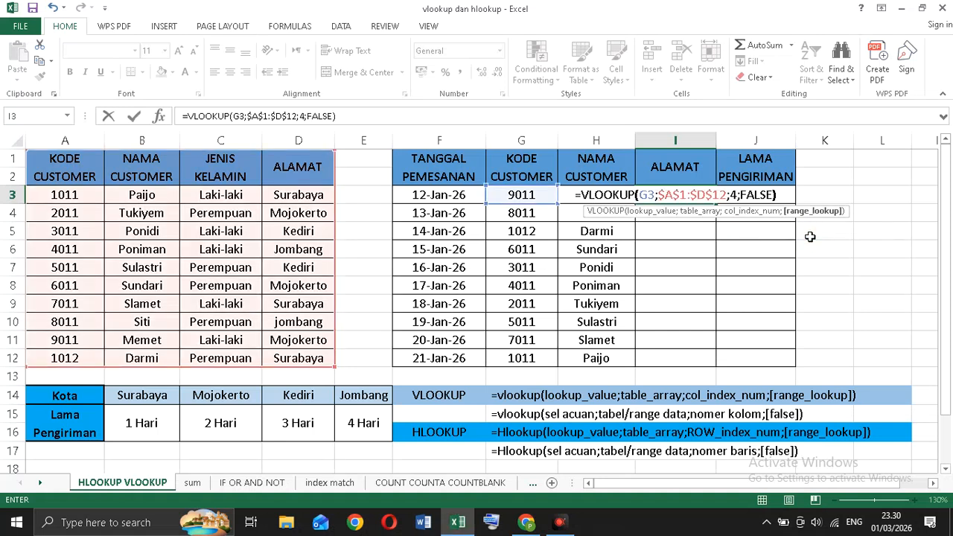
pyautogui.press('Return')
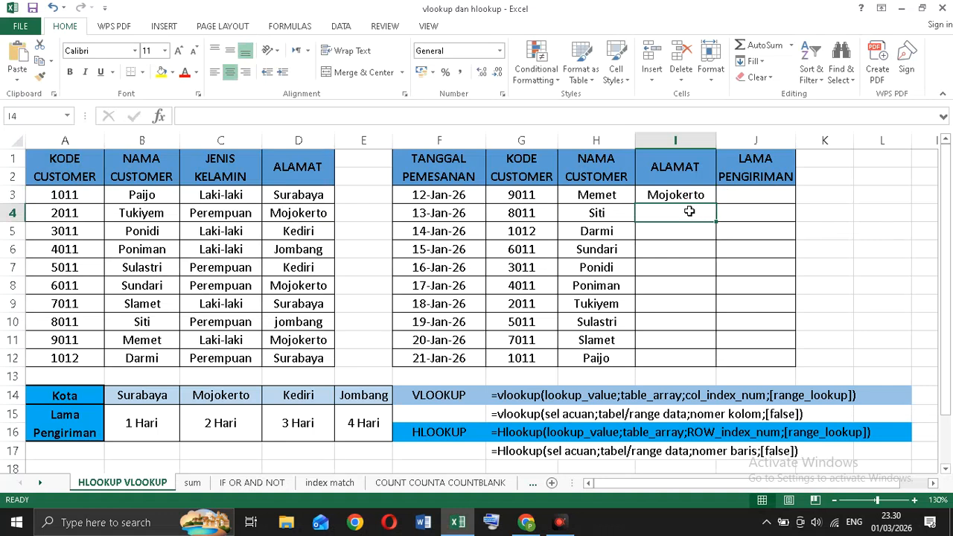
# Step: Fill the I3 address formula down through I12 and check the copied formula in I8
pyautogui.click(683, 197)
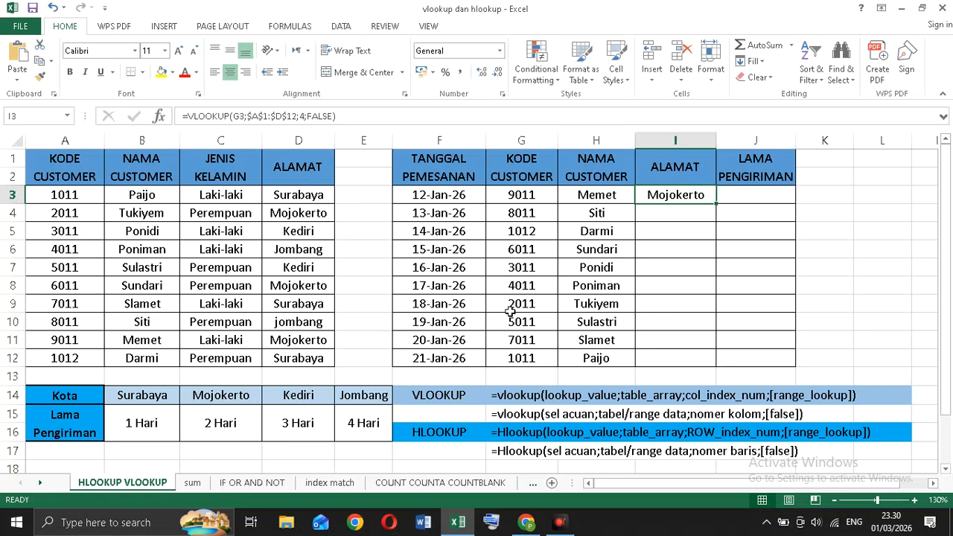
pyautogui.moveTo(717, 204); pyautogui.dragTo(717, 203)
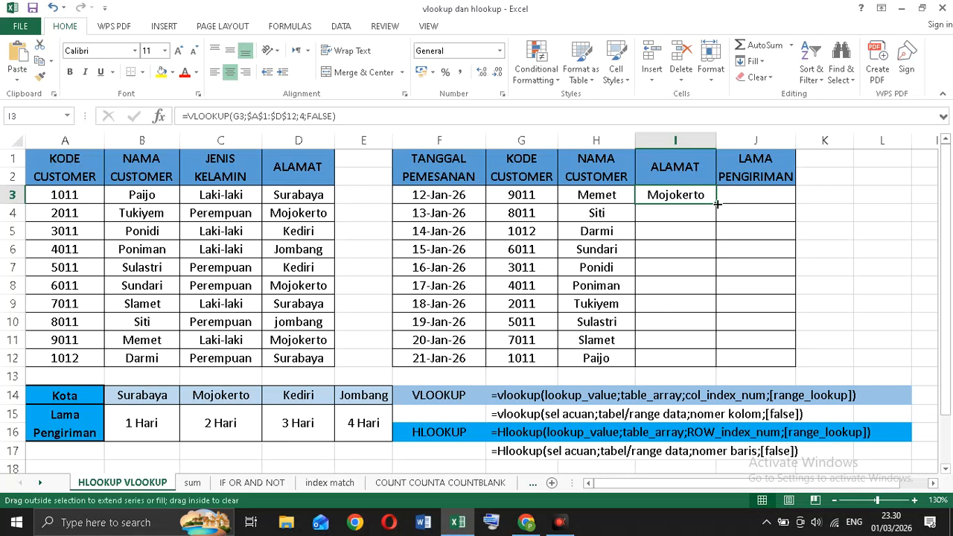
pyautogui.moveTo(717, 204); pyautogui.dragTo(723, 365)
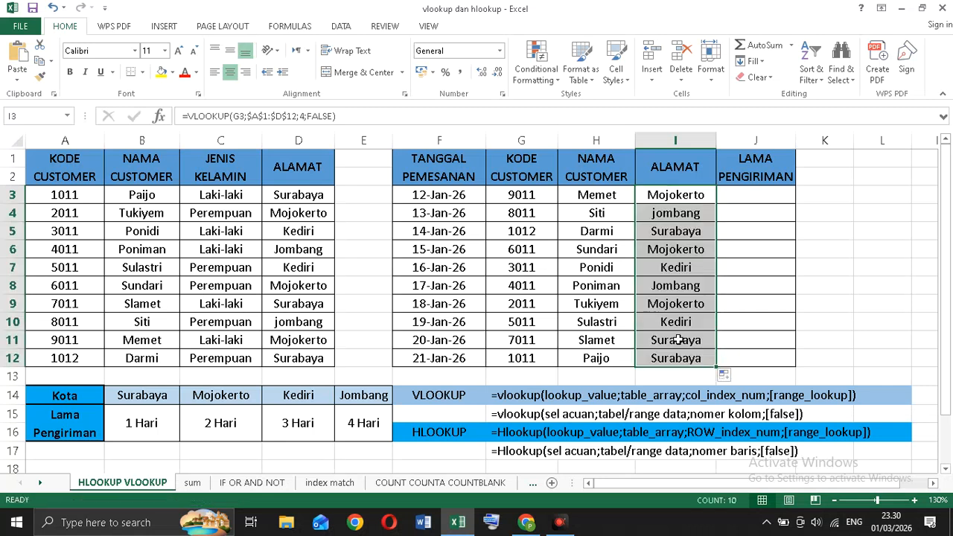
pyautogui.click(759, 275)
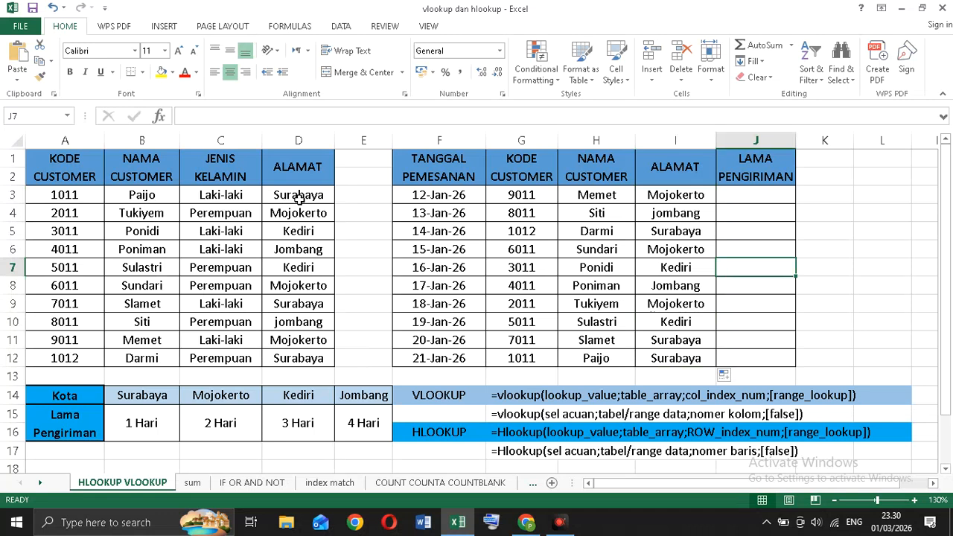
pyautogui.click(681, 287)
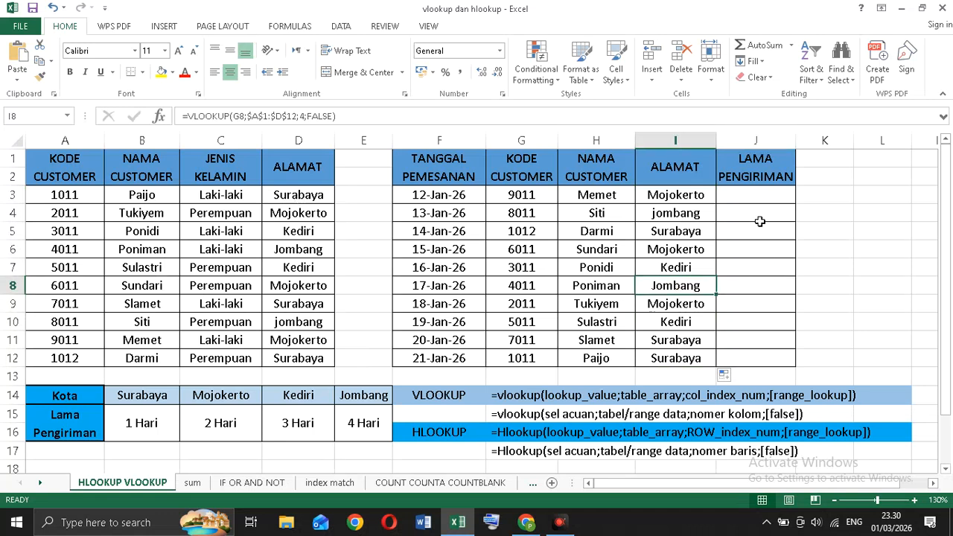
# Step: Examine the horizontal city and delivery time table in A14:E16 and the HLOOKUP label in F16
pyautogui.click(754, 200)
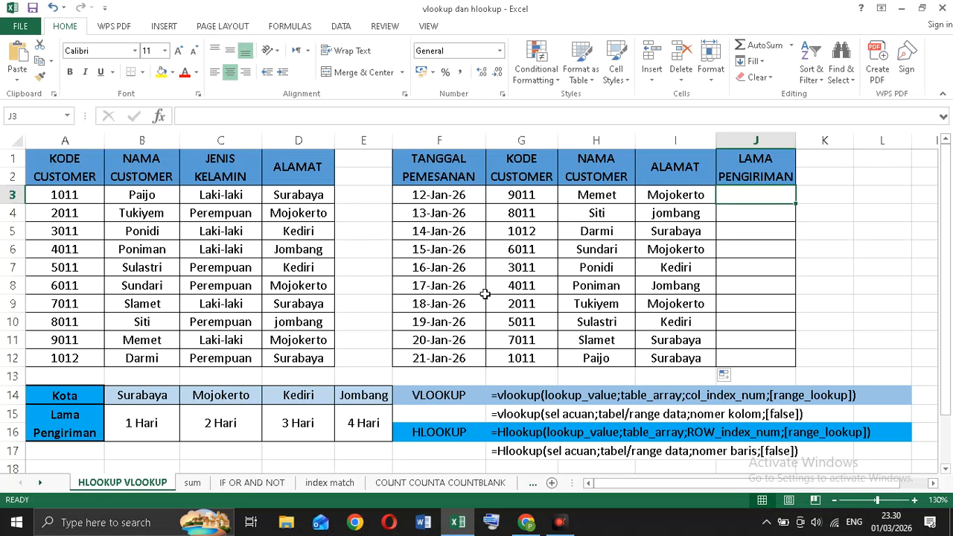
pyautogui.moveTo(71, 396); pyautogui.dragTo(343, 416)
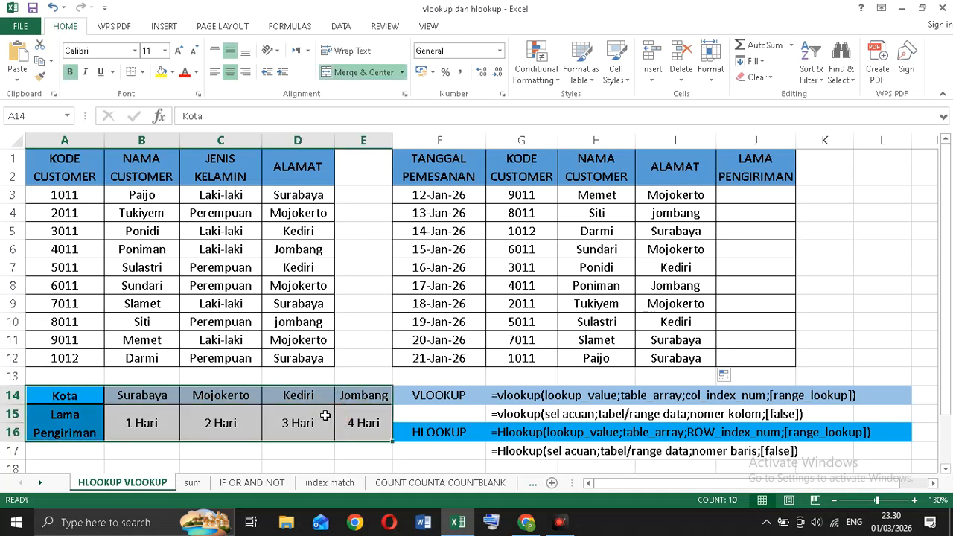
pyautogui.click(326, 417)
pyautogui.click(434, 434)
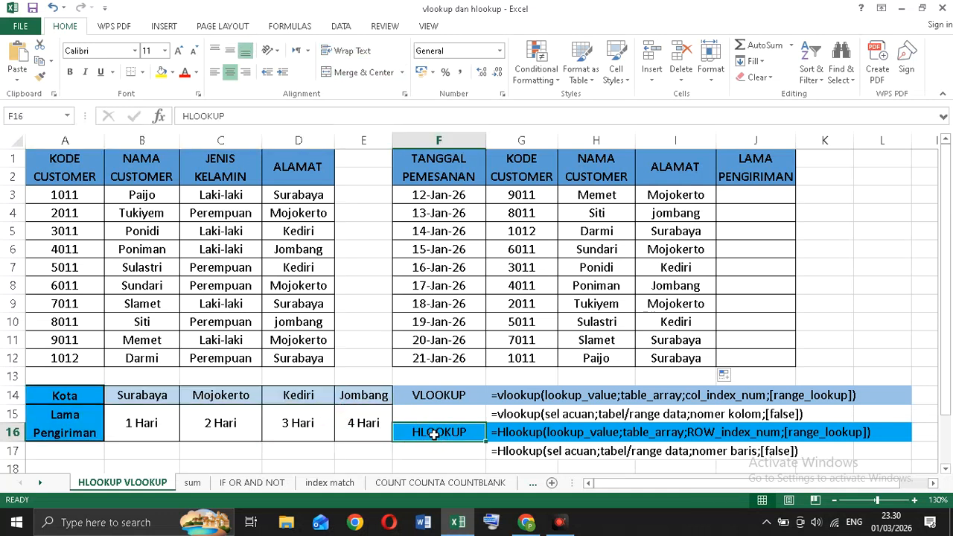
pyautogui.click(50, 411)
pyautogui.click(60, 398)
pyautogui.moveTo(59, 400); pyautogui.dragTo(350, 399)
pyautogui.moveTo(78, 423); pyautogui.dragTo(351, 422)
pyautogui.click(241, 421)
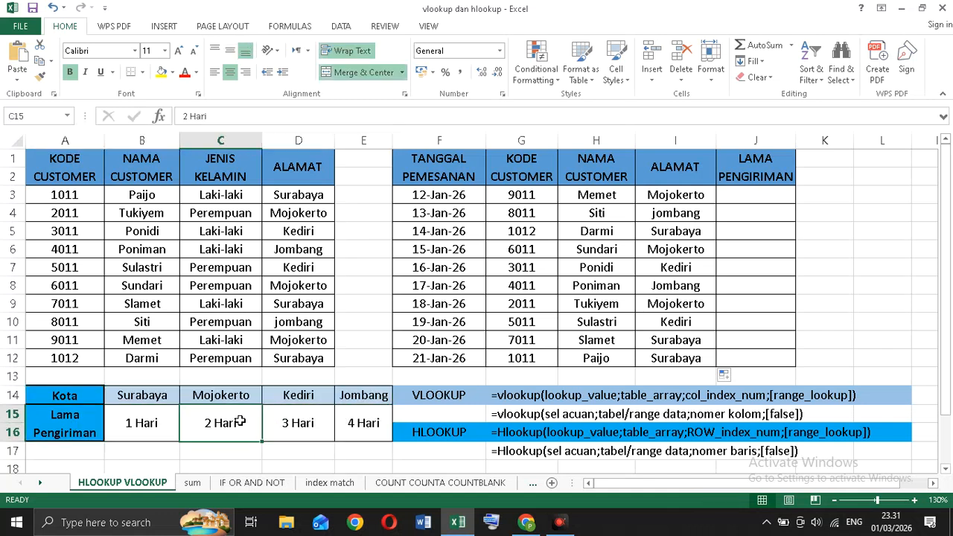
# Step: Begin a formula in J3, the first cell of the LAMA PENGIRIMAN column
pyautogui.click(764, 198)
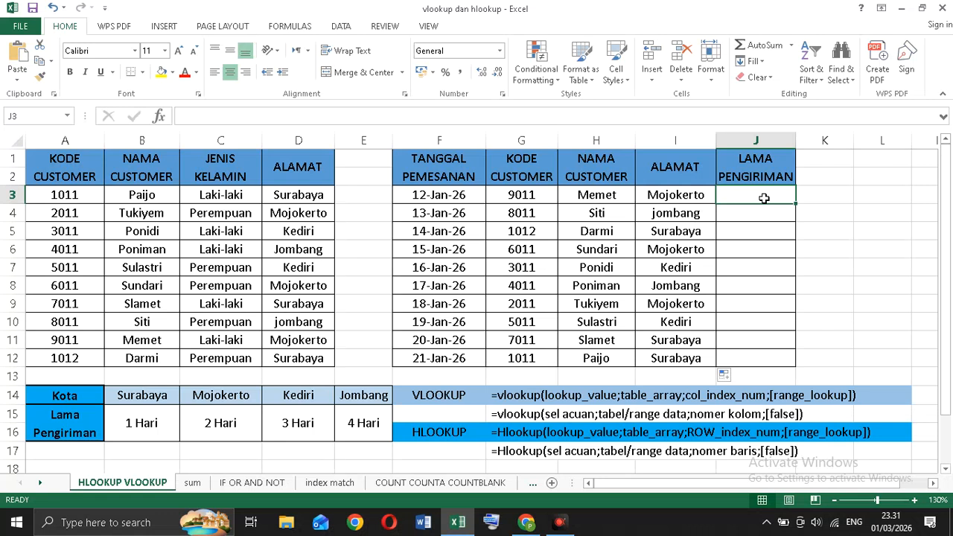
pyautogui.write('=')
pyautogui.click(728, 221)
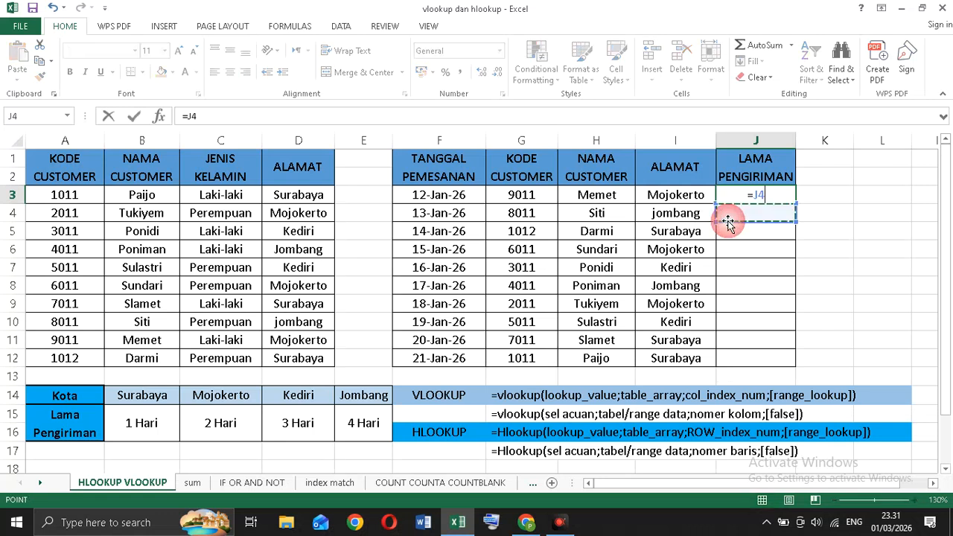
pyautogui.write('HLOOKUP')
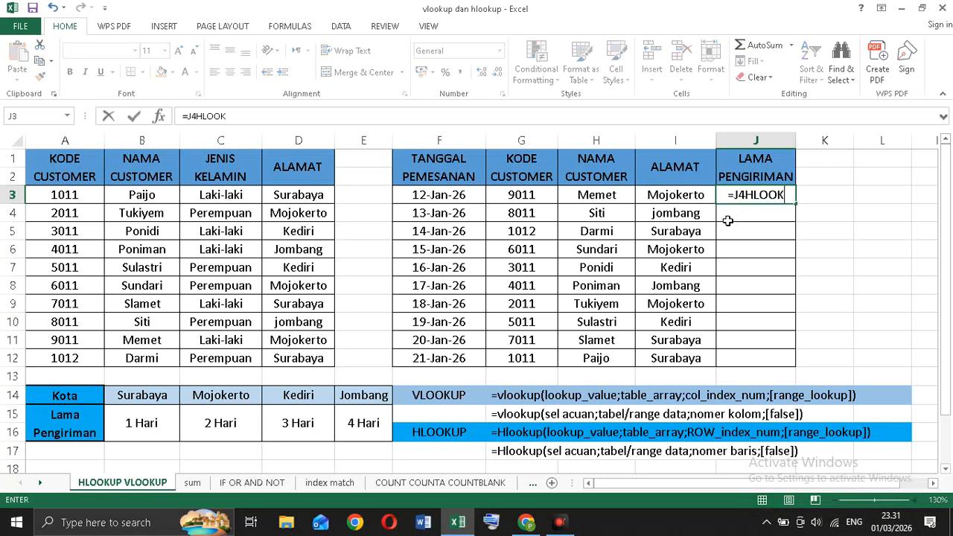
pyautogui.press('BackSpace')
pyautogui.press('BackSpace')
pyautogui.press('BackSpace')
pyautogui.press('BackSpace')
pyautogui.press('BackSpace')
pyautogui.press('BackSpace')
pyautogui.press('BackSpace')
pyautogui.press('BackSpace')
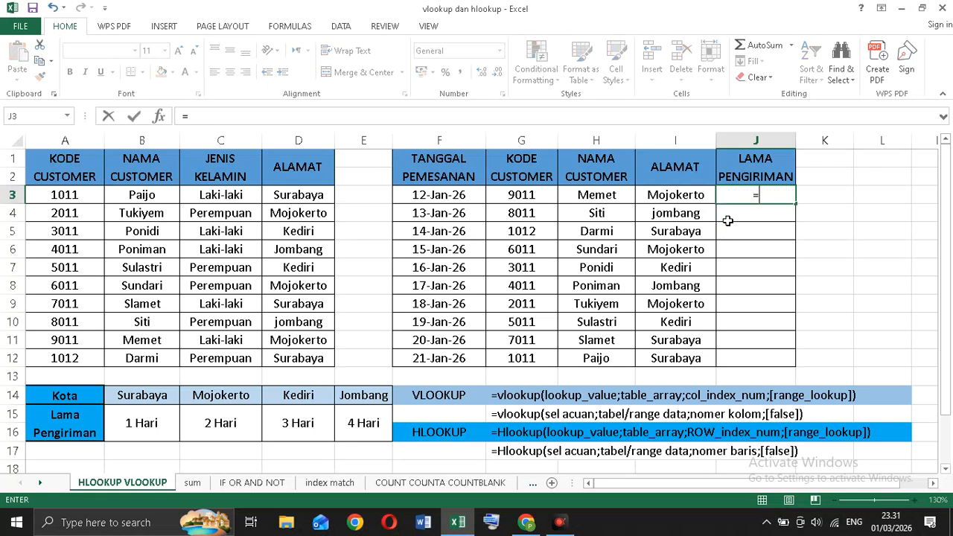
# Step: In J3, start an HLOOKUP formula with I3 as the lookup value and the absolute table range $A$14:$E$16
pyautogui.write('HLOO')
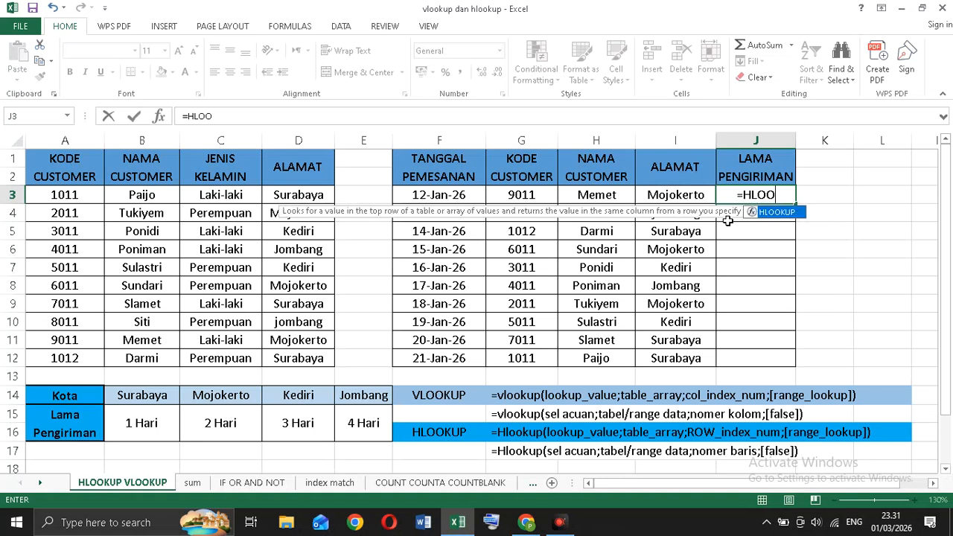
pyautogui.write('KUP(')
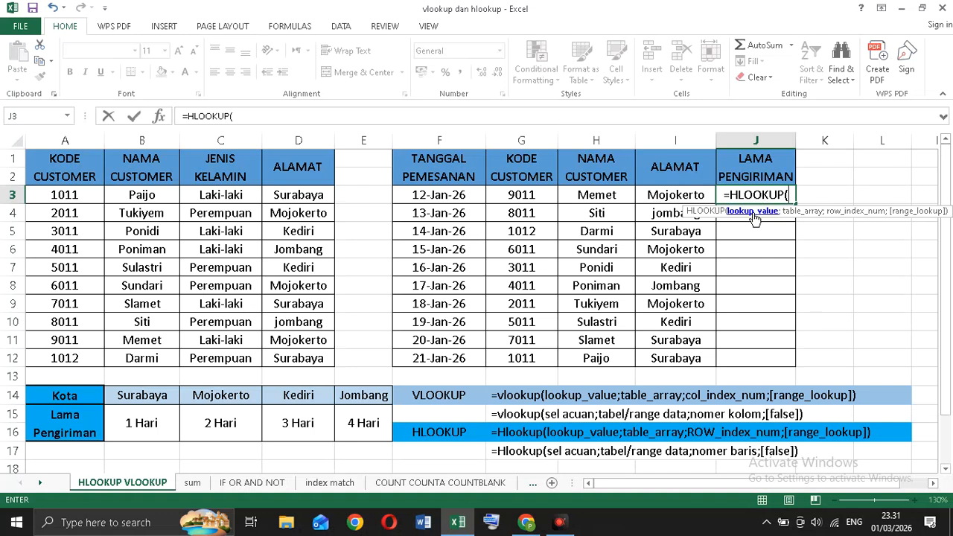
pyautogui.click(651, 194)
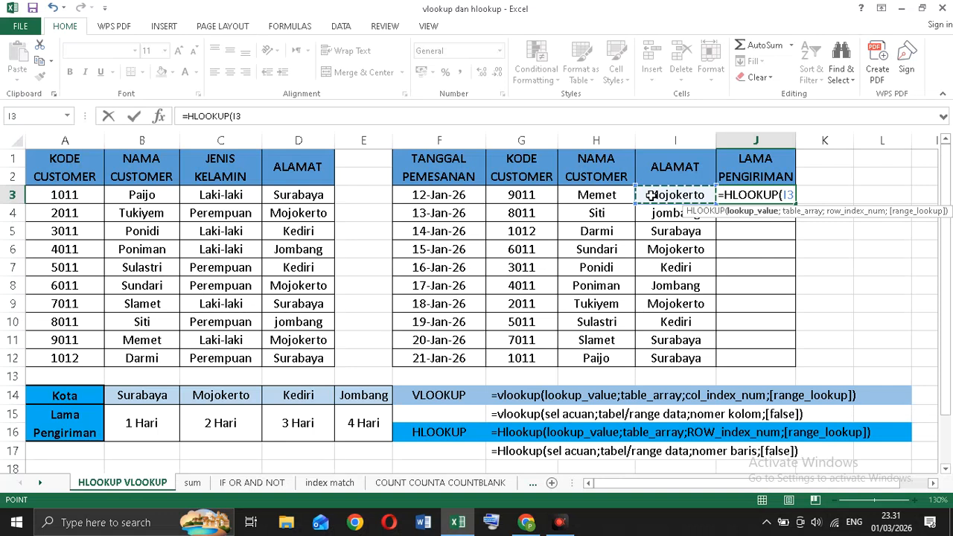
pyautogui.write(';')
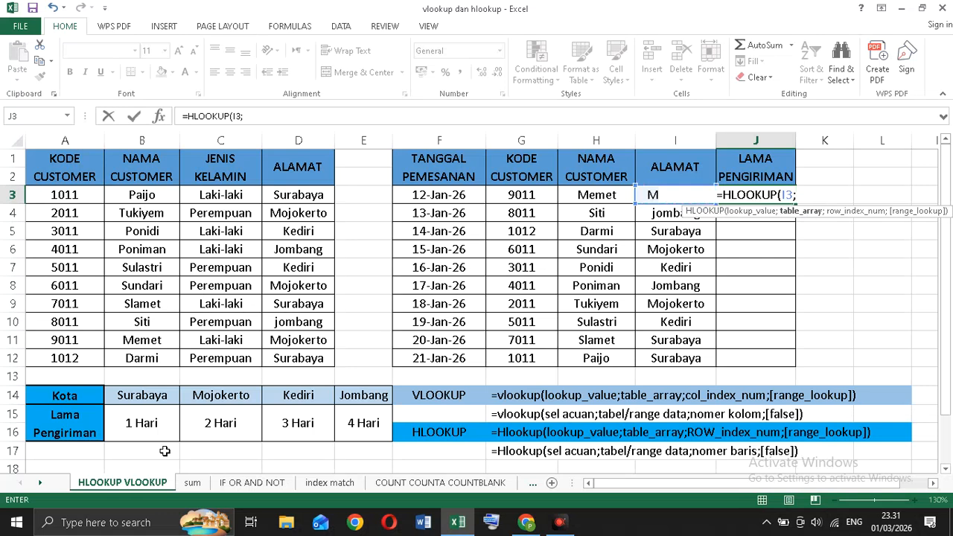
pyautogui.moveTo(63, 398); pyautogui.dragTo(349, 424)
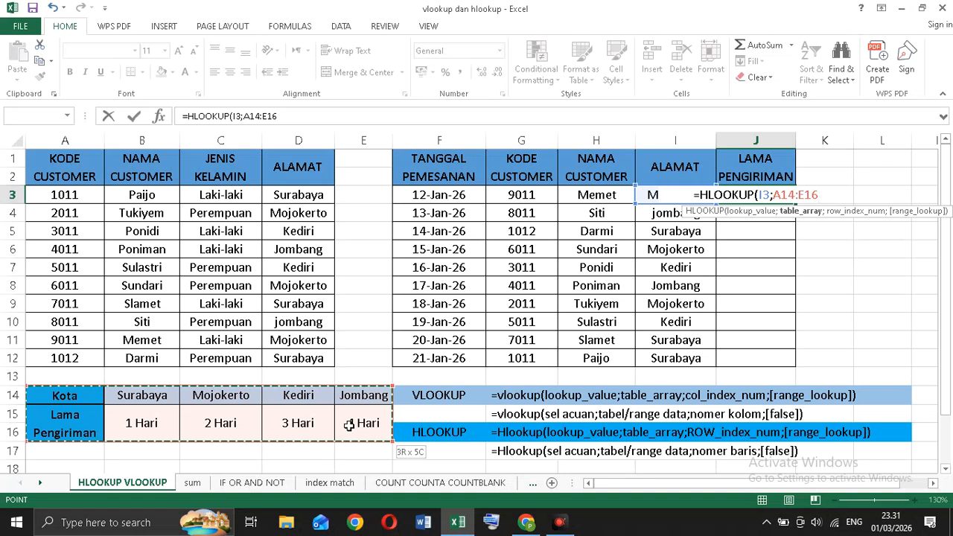
pyautogui.moveTo(349, 424); pyautogui.dragTo(348, 424)
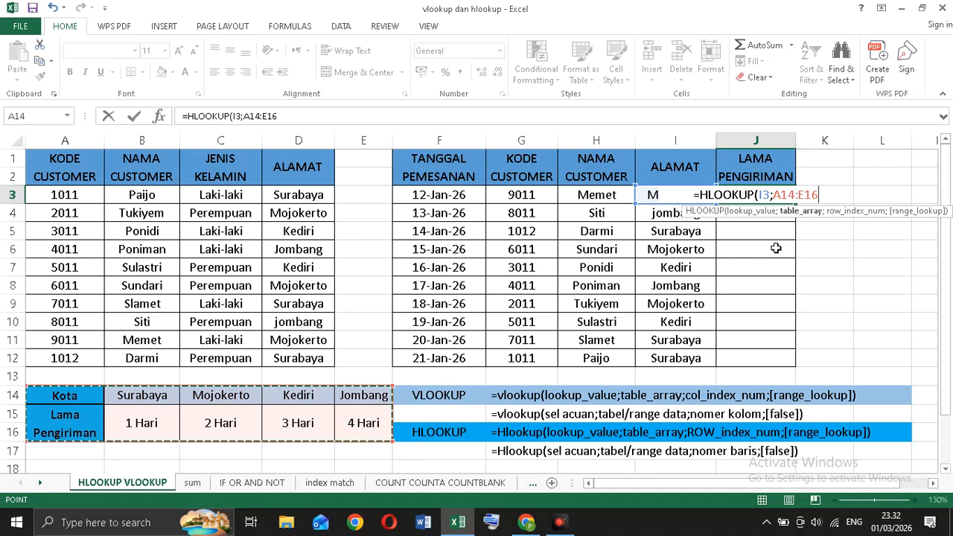
pyautogui.press('F4')
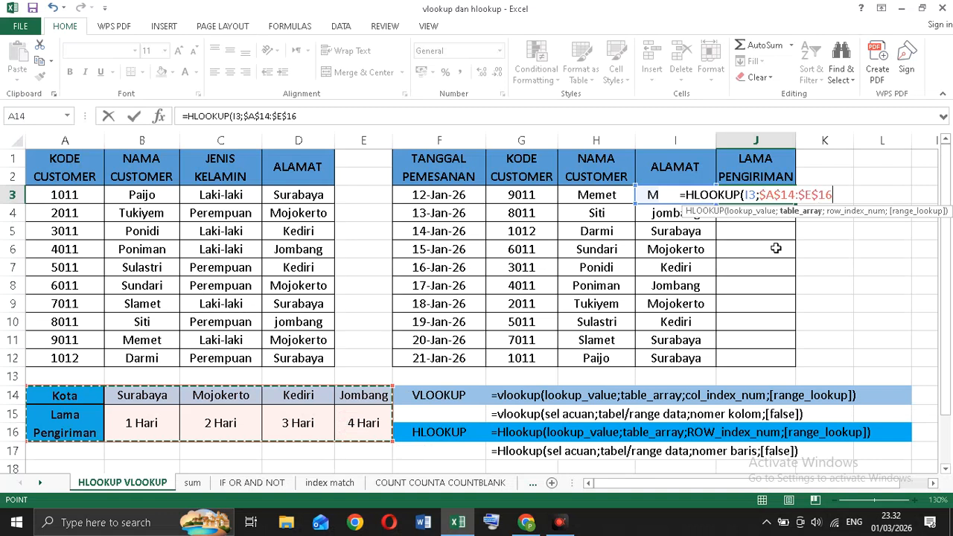
# Step: Complete the J3 HLOOKUP formula with row index 2 and FALSE for an exact match
pyautogui.write(';')
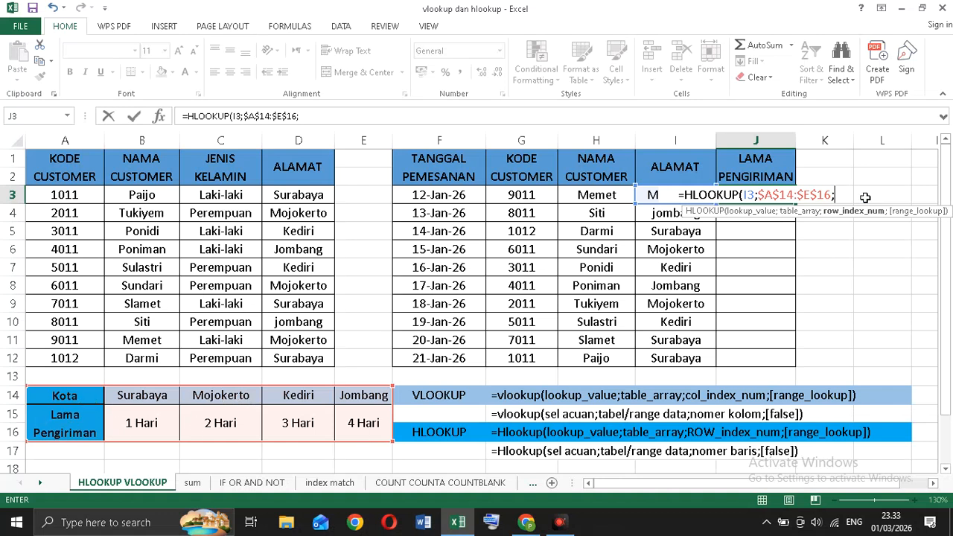
pyautogui.write('2;')
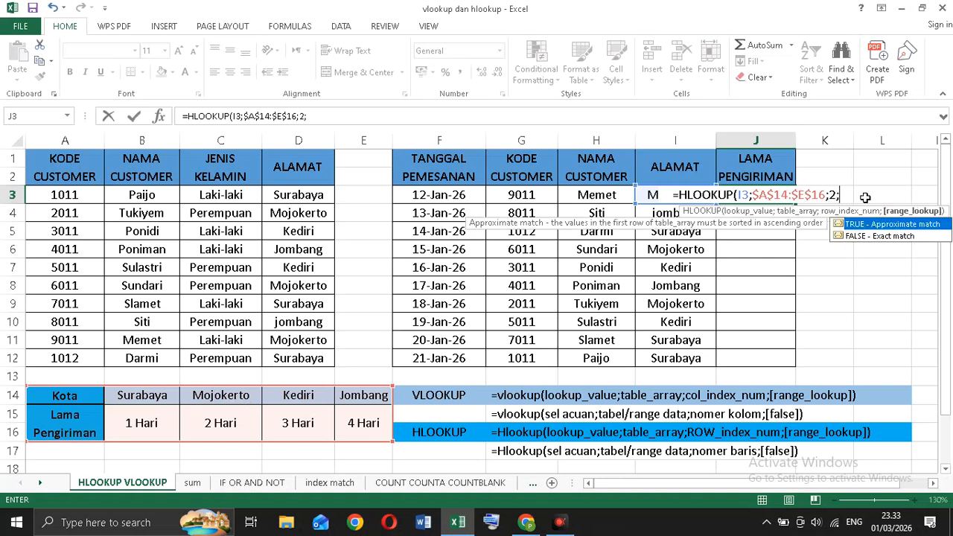
pyautogui.doubleClick(877, 237)
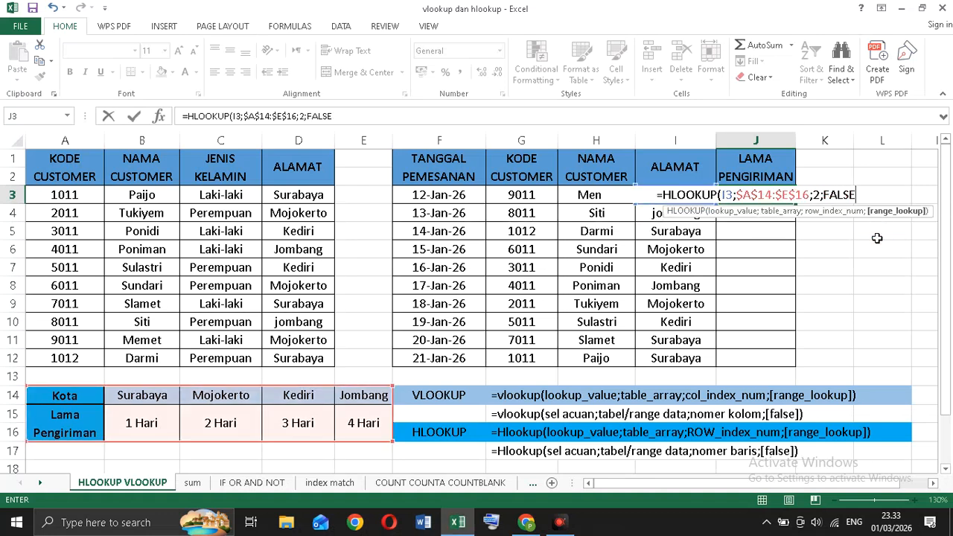
pyautogui.write(')')
pyautogui.press('Return')
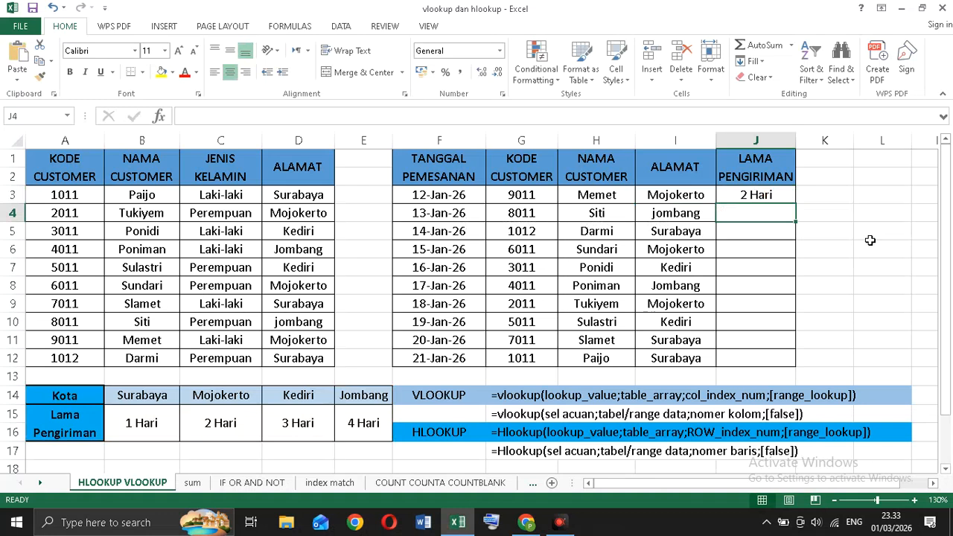
# Step: Fill the J3 delivery time formula down through J12
pyautogui.click(742, 198)
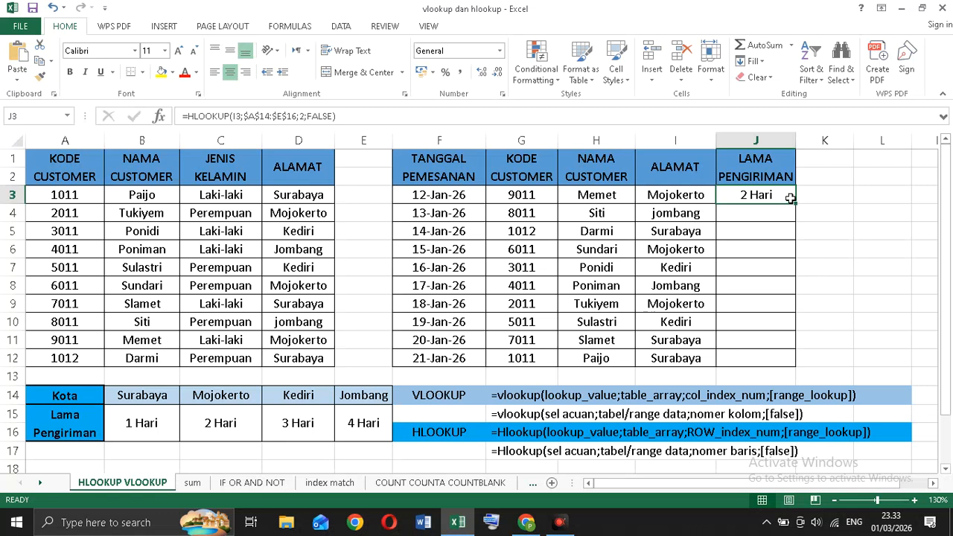
pyautogui.moveTo(795, 203); pyautogui.dragTo(805, 362)
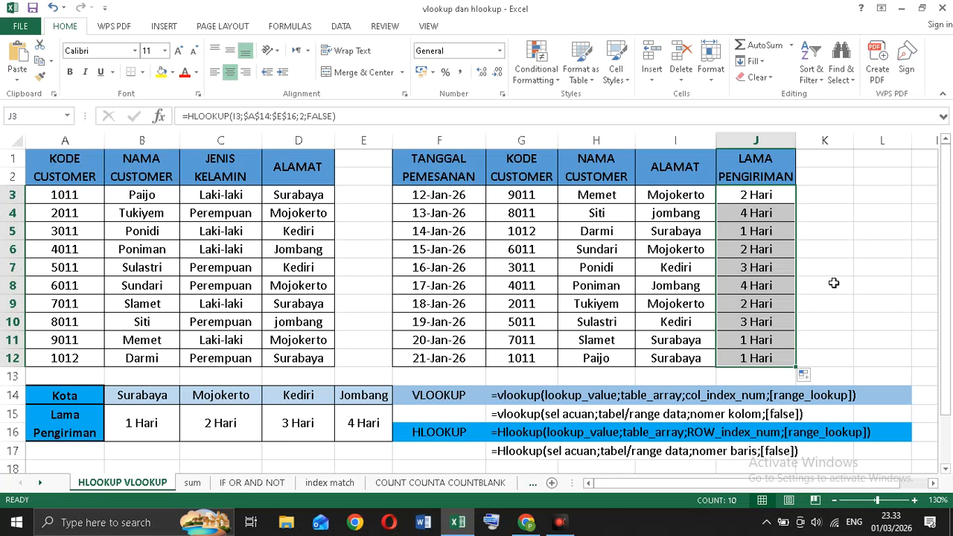
# Step: Check the lookup formulas in H3:H4, I5 and the LAMA PENGIRIMAN column against the reference tables, and the VLOOKUP and HLOOKUP labels in F14 and F16
pyautogui.click(603, 196)
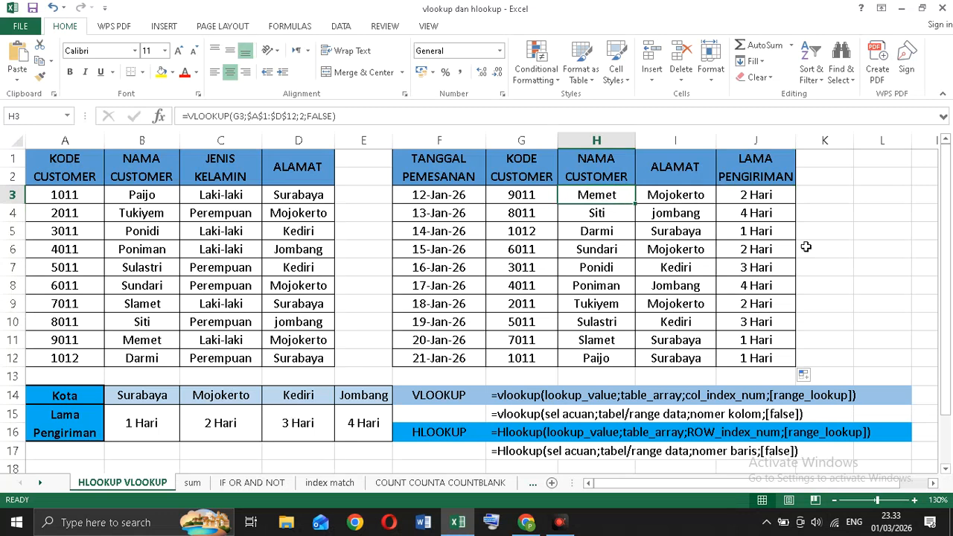
pyautogui.click(609, 214)
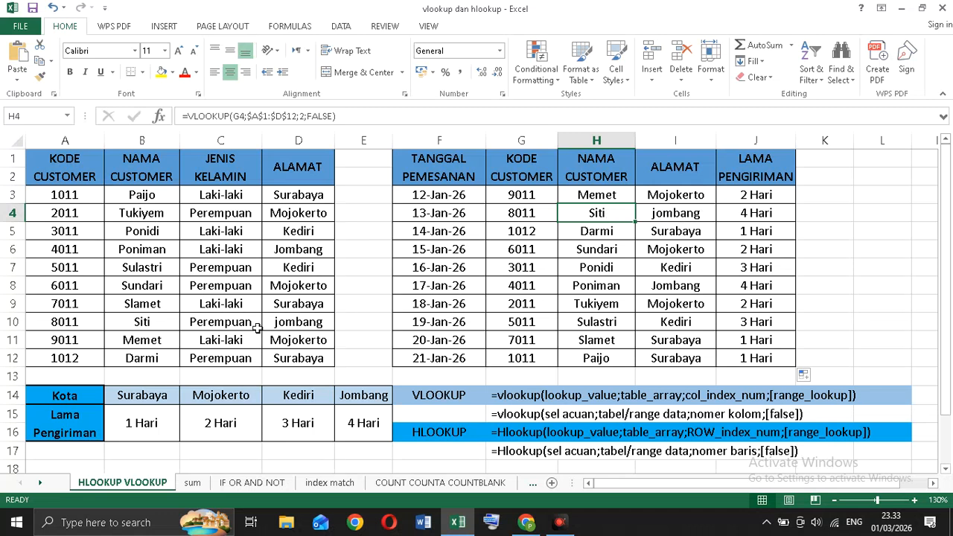
pyautogui.click(751, 215)
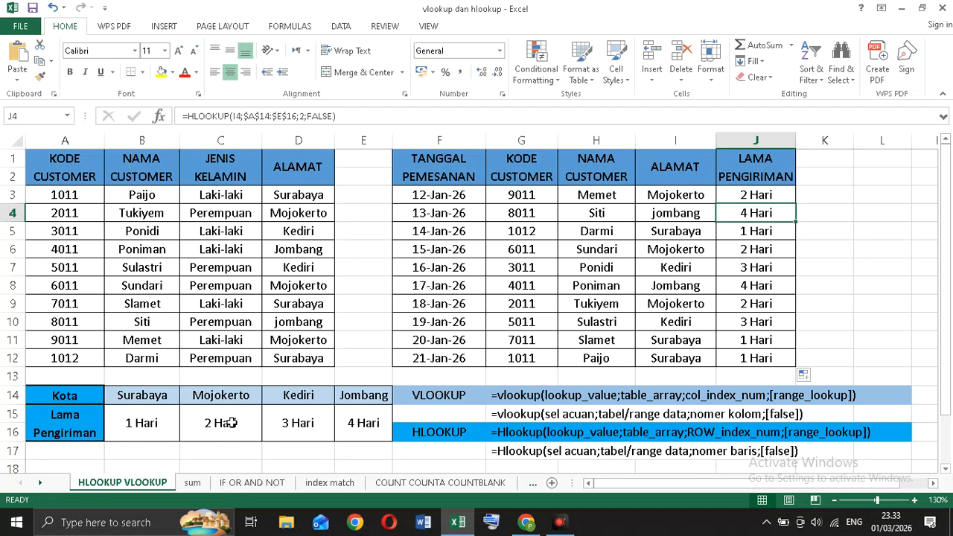
pyautogui.click(807, 213)
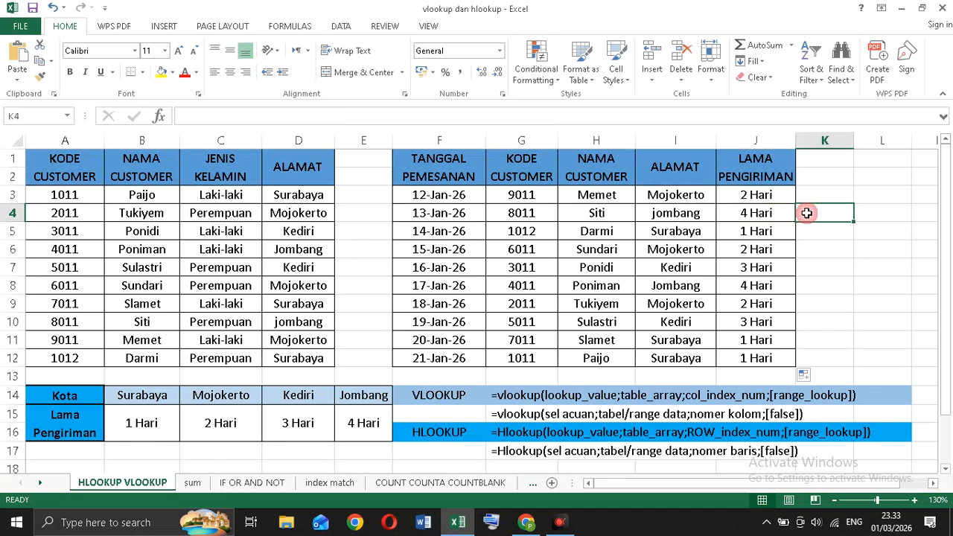
pyautogui.click(762, 215)
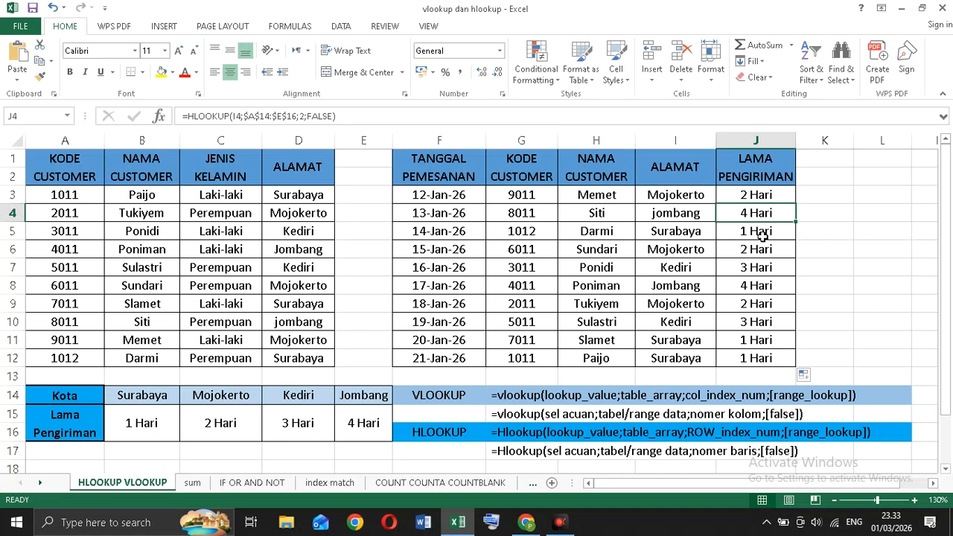
pyautogui.click(763, 232)
pyautogui.click(763, 265)
pyautogui.click(763, 304)
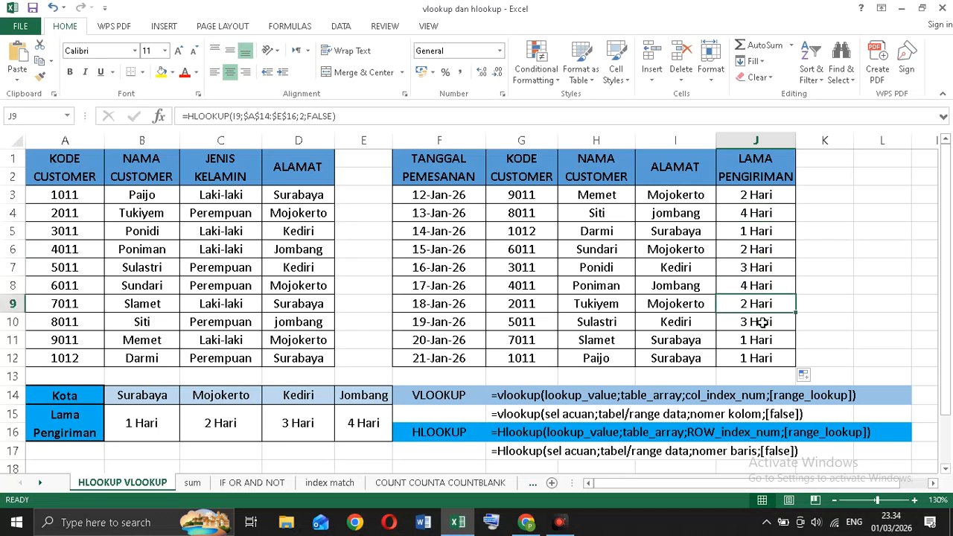
pyautogui.click(763, 321)
pyautogui.click(762, 341)
pyautogui.click(762, 359)
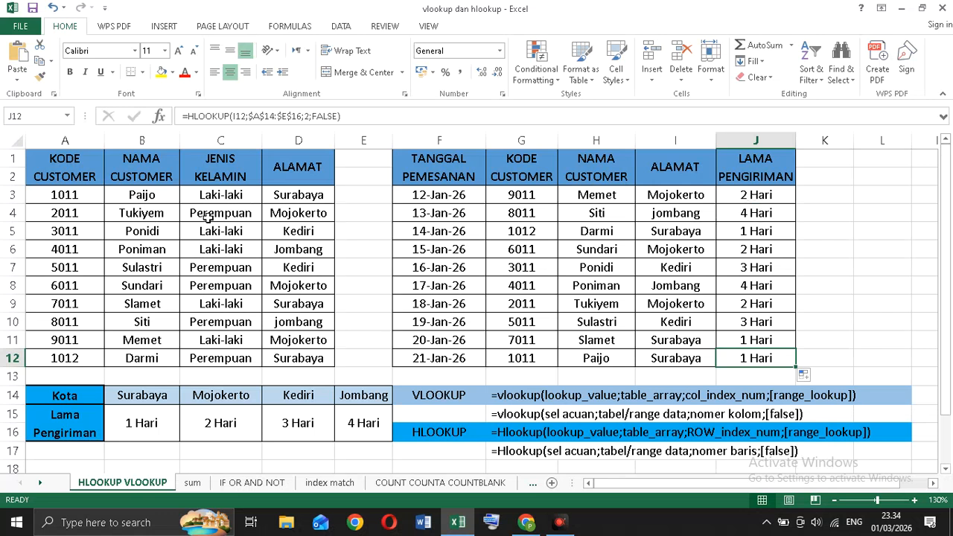
pyautogui.click(675, 225)
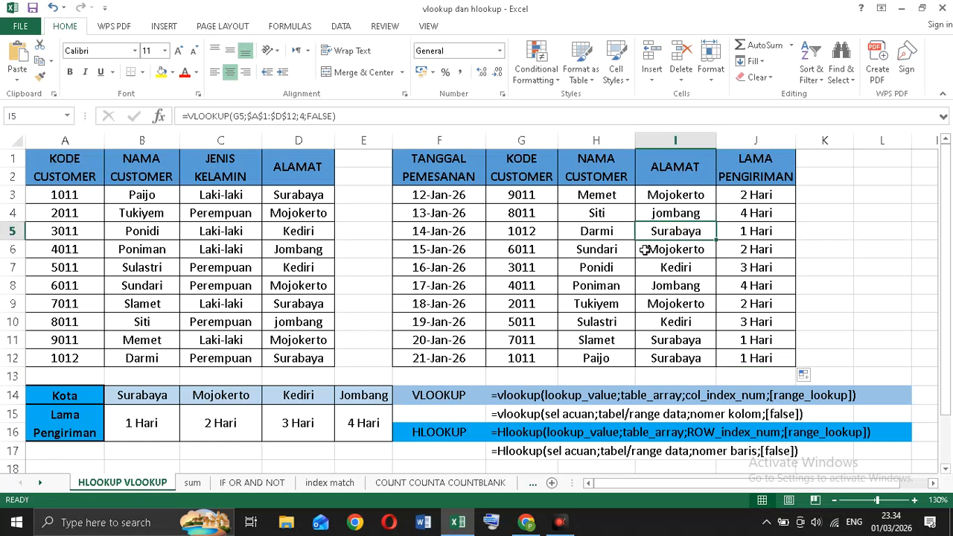
pyautogui.click(766, 230)
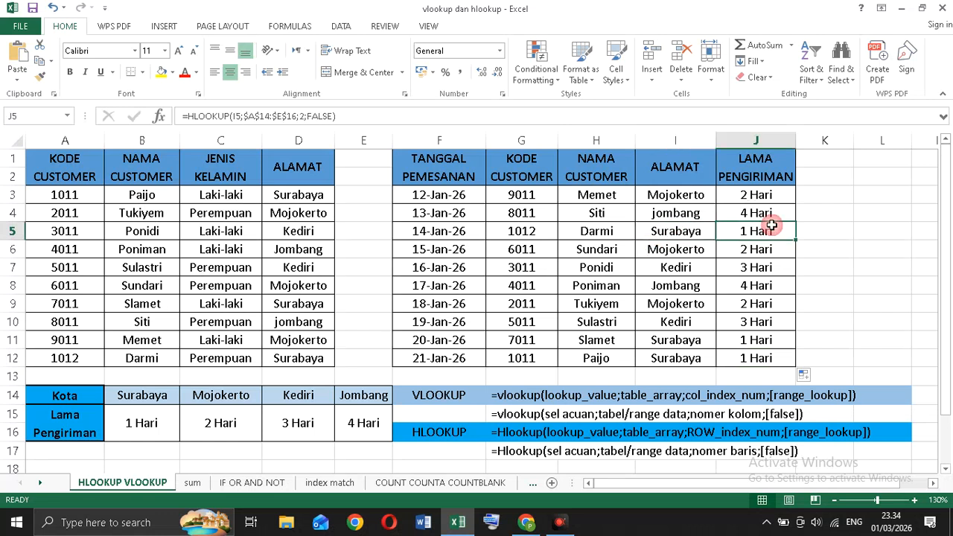
pyautogui.click(453, 393)
pyautogui.click(454, 431)
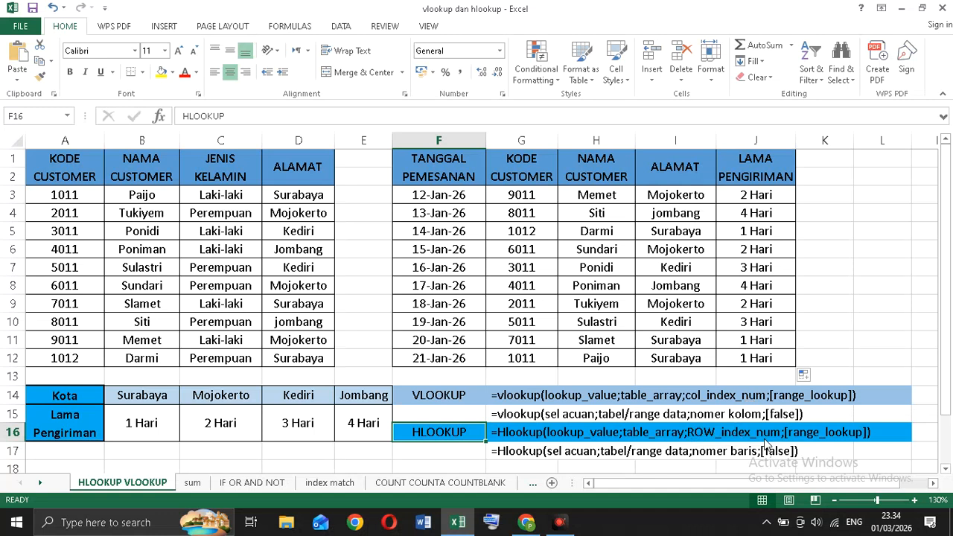
pyautogui.click(842, 255)
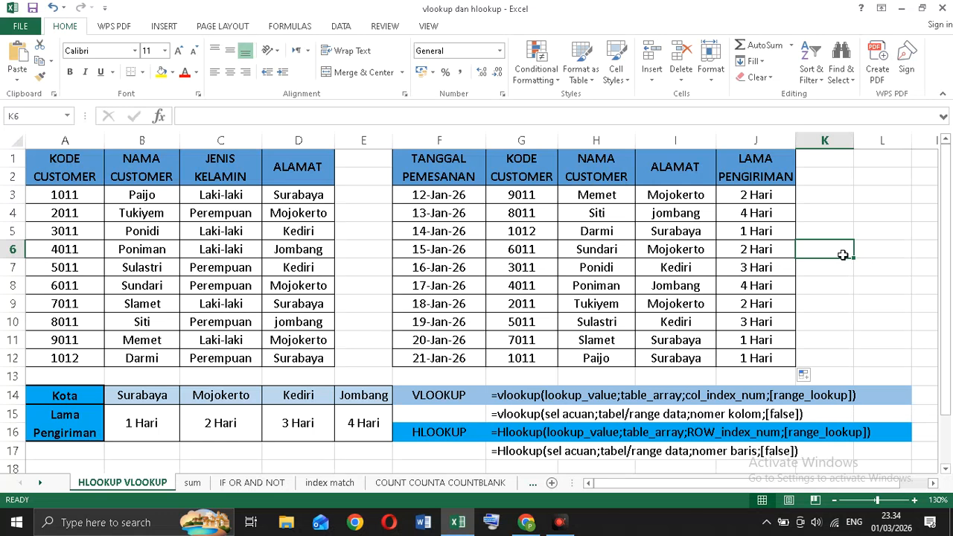
pyautogui.click(863, 214)
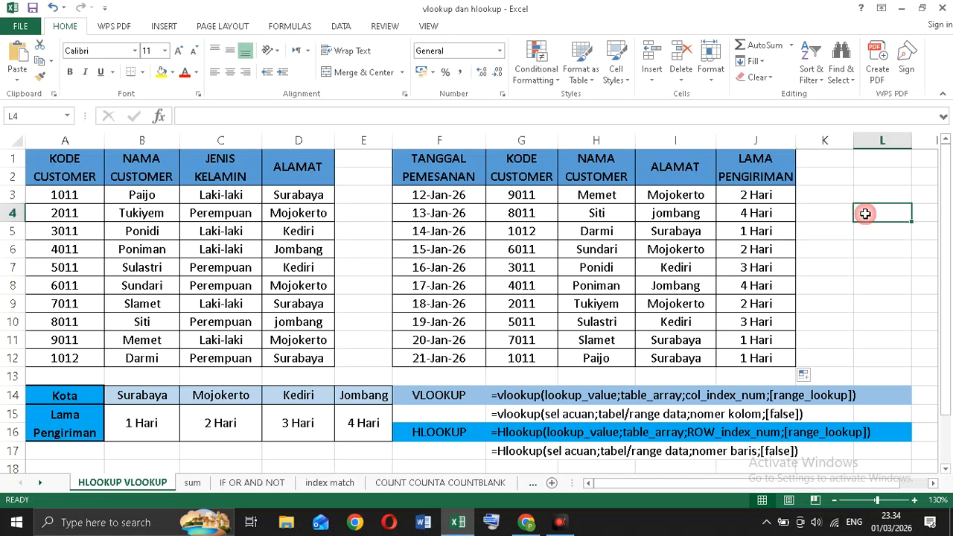
pyautogui.click(899, 197)
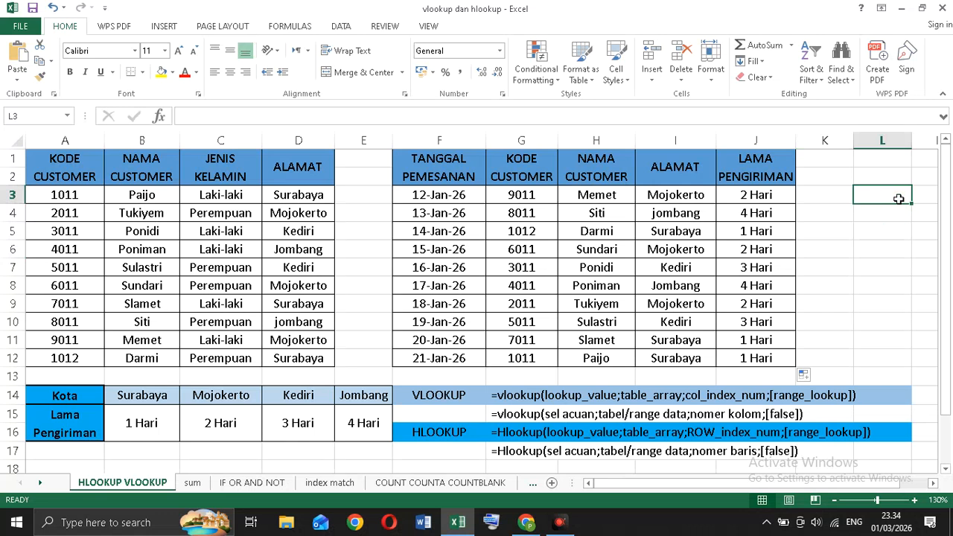